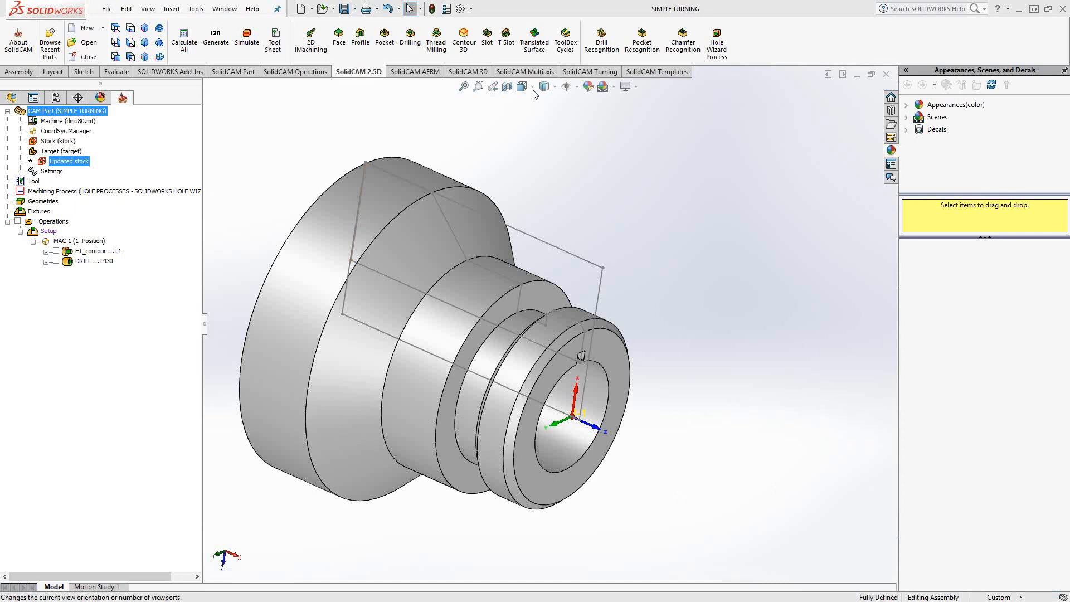
Step: Add a new Turning operation after the DRILL operation in the MAC 1 setup
left_click(578, 76)
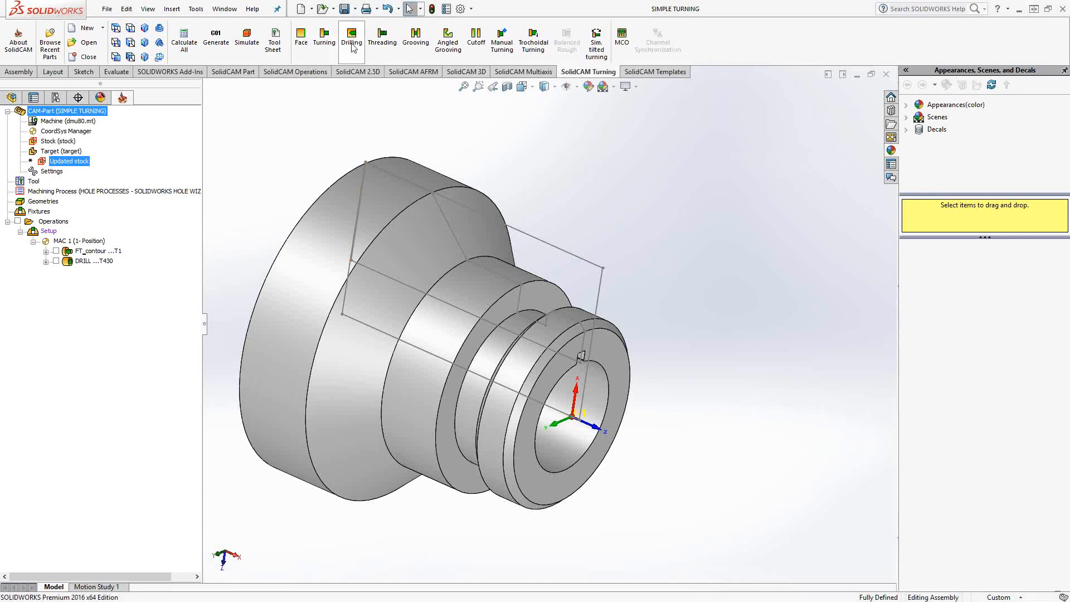
right_click(87, 262)
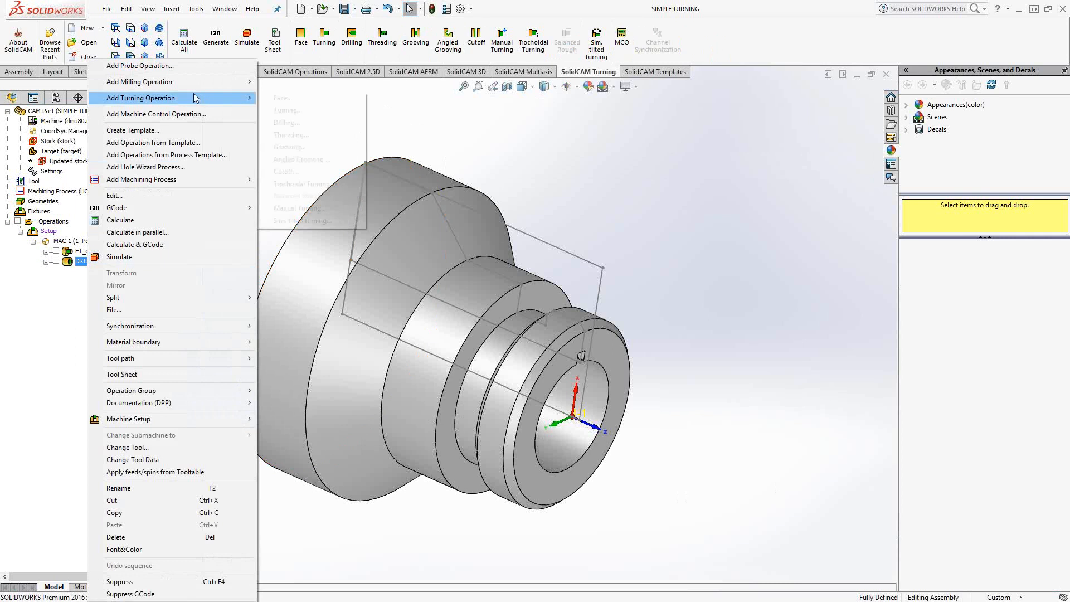
mouse_move(196, 98)
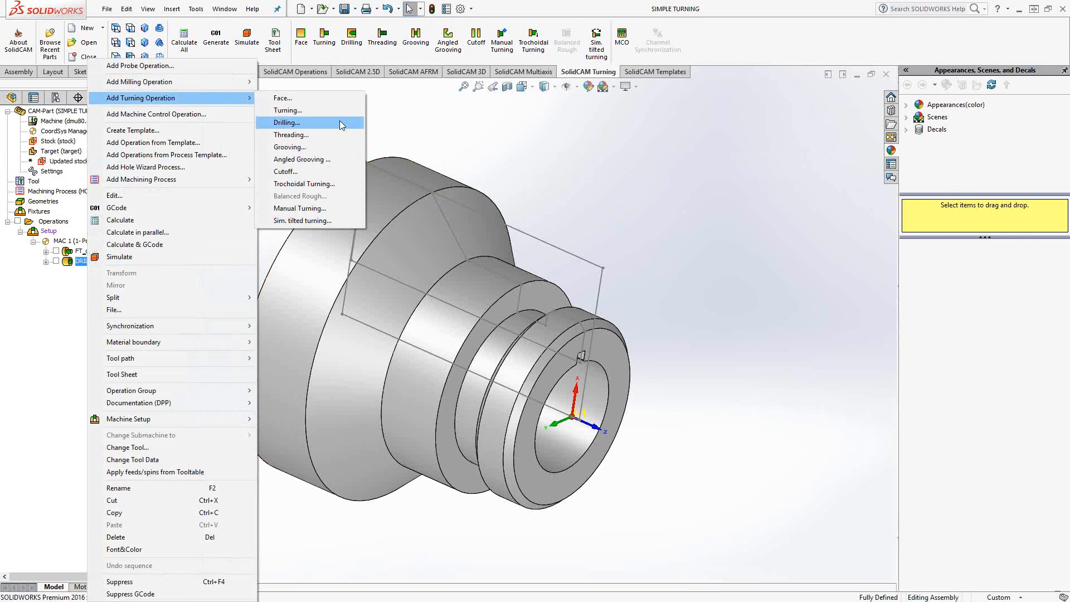
left_click(308, 110)
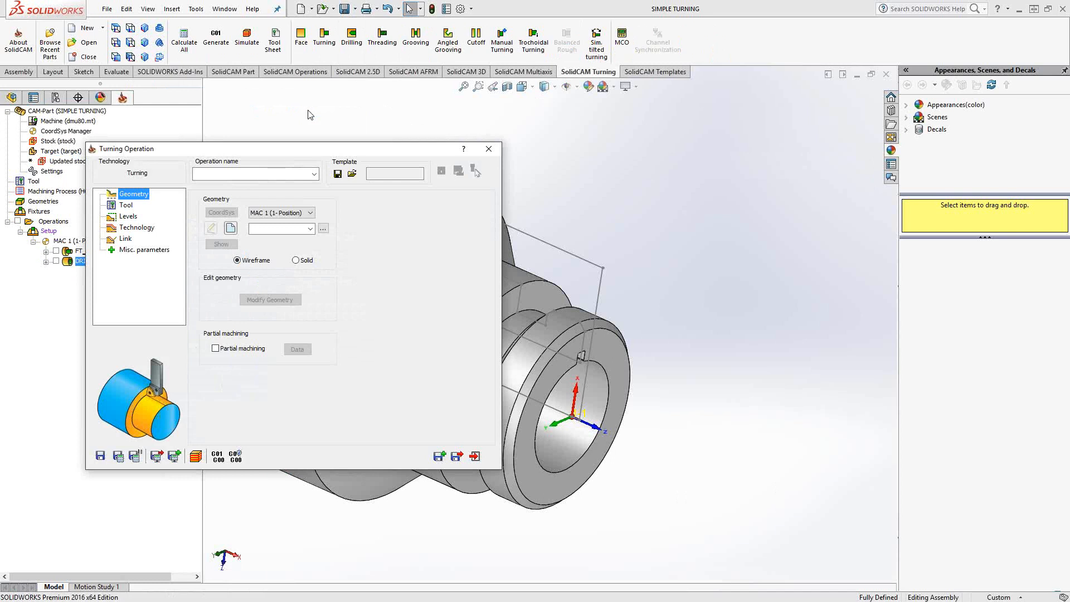
left_click_drag(301, 148, 344, 153)
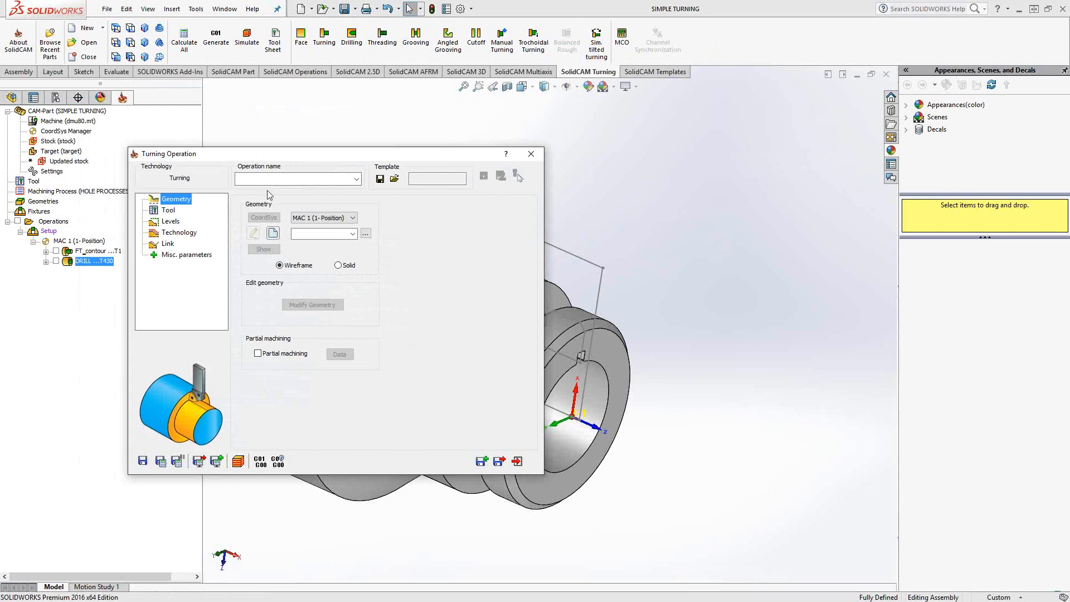
Step: Define the turning geometry contour1 as a chain from the front chamfer line, using Up to Entity, to the tapered line before the largest diameter
left_click(272, 233)
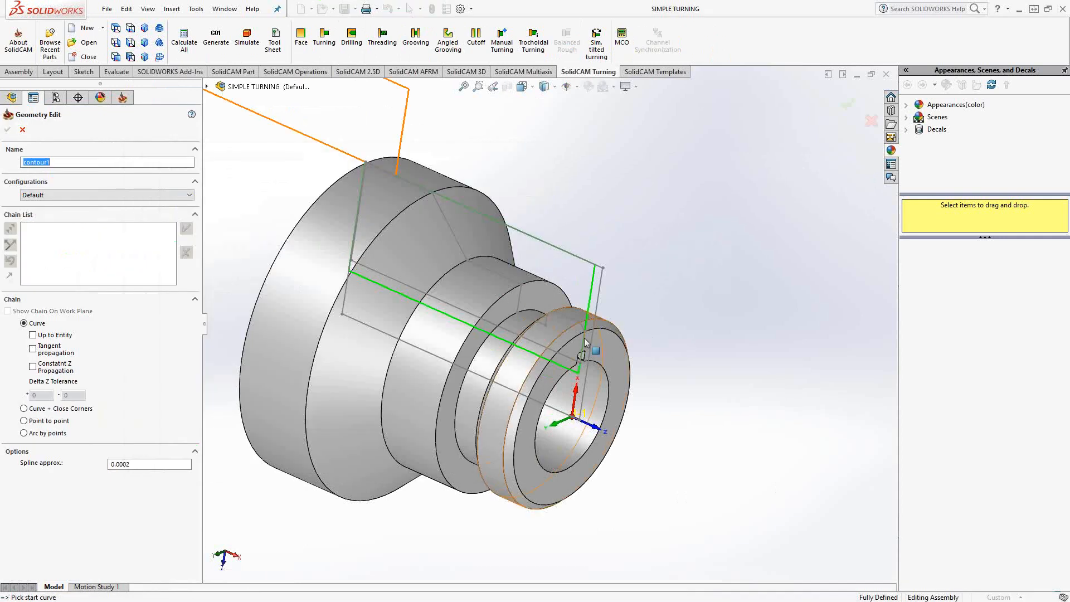
scroll(582, 336, "down", 1)
scroll(582, 335, "down", 2)
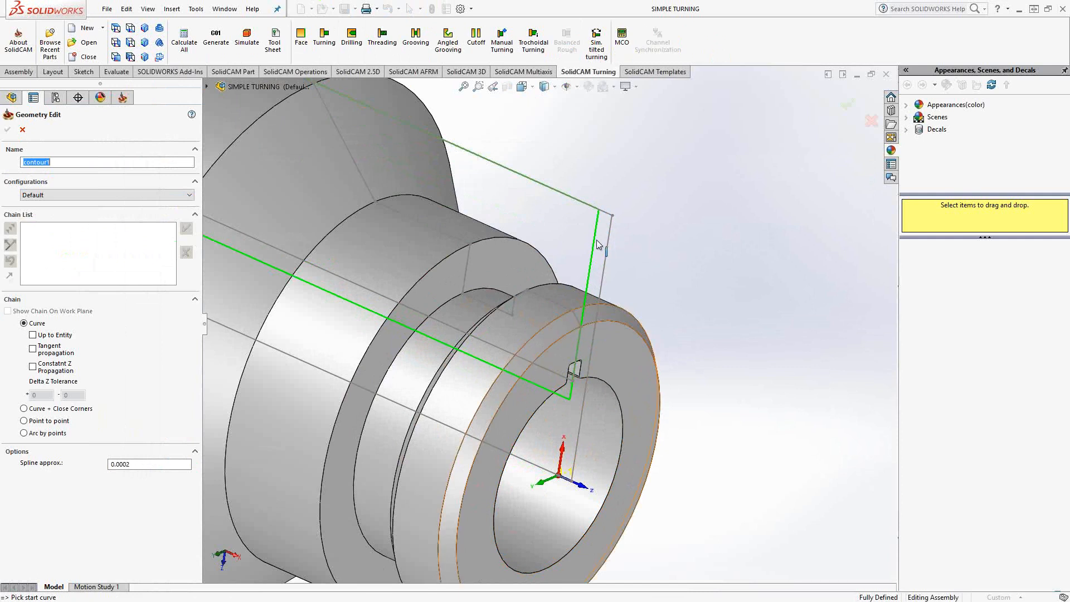
scroll(580, 321, "down", 3)
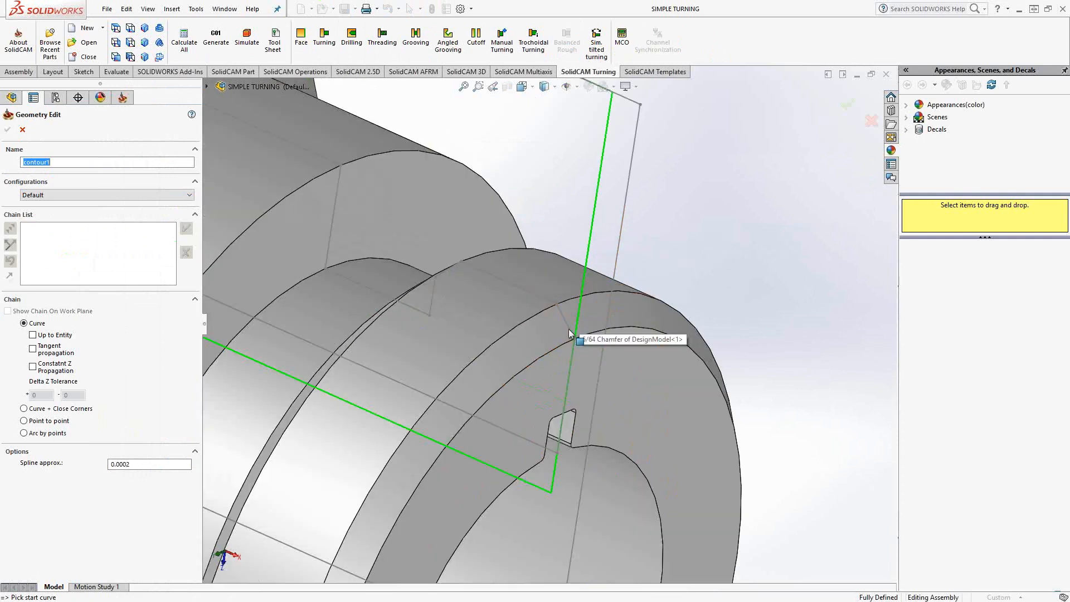
left_click(569, 330)
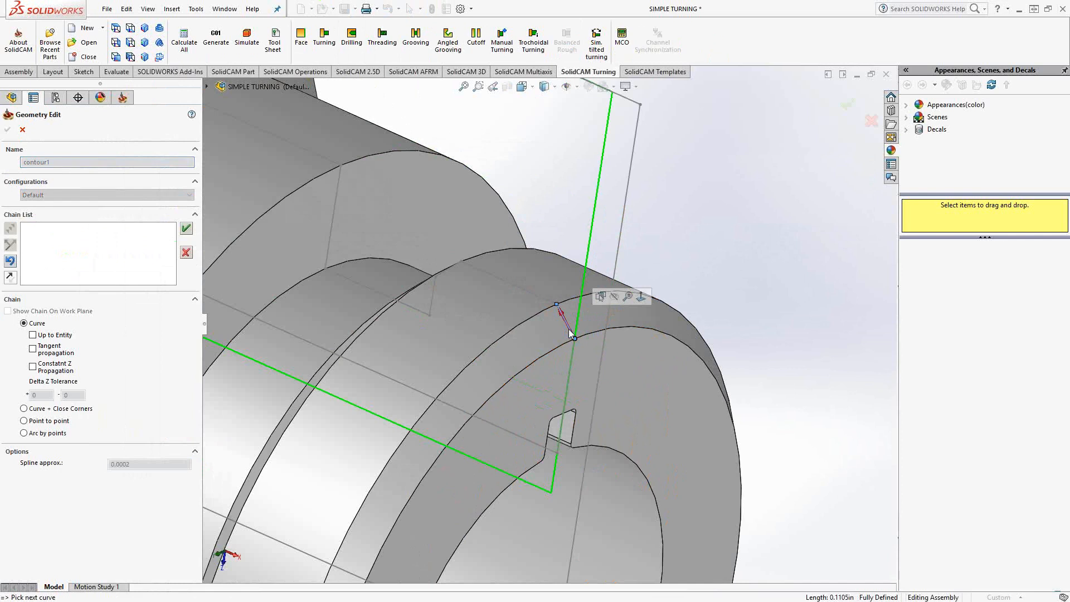
scroll(569, 329, "up", 5)
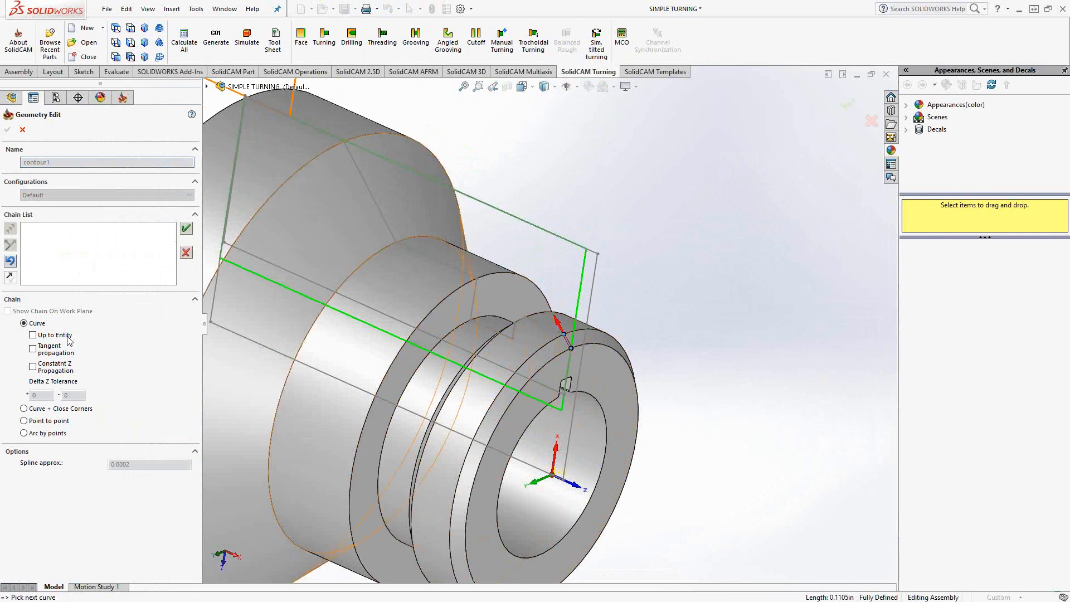
left_click(32, 336)
left_click(372, 201)
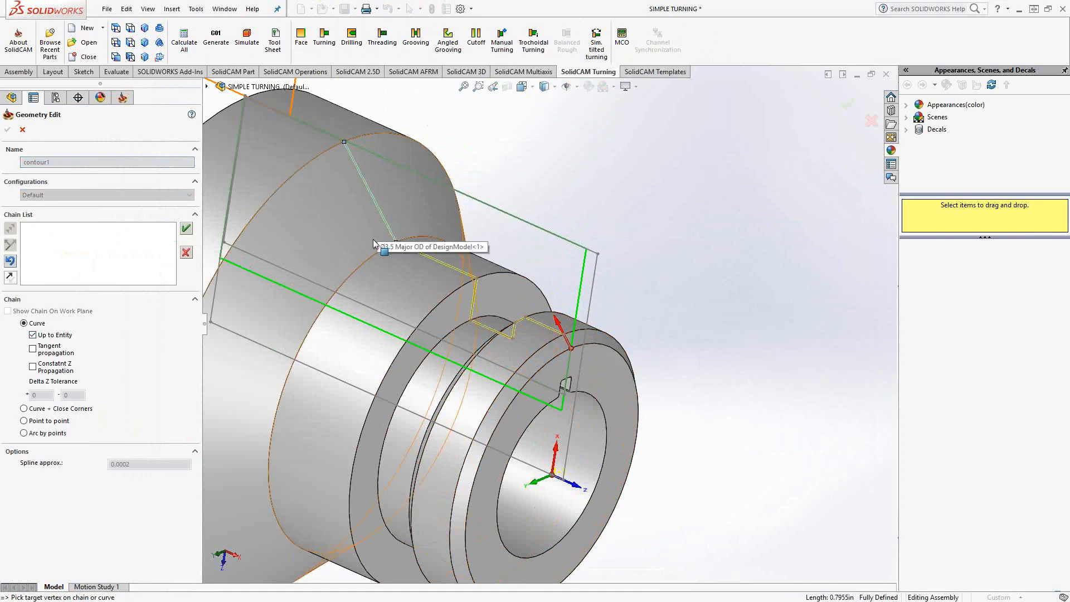
left_click(186, 230)
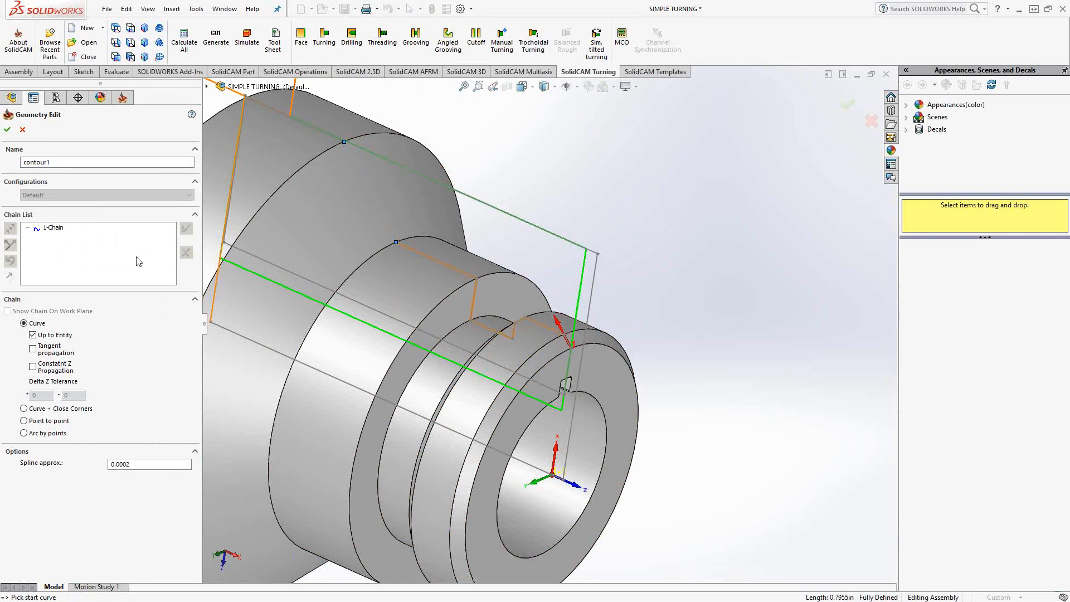
left_click(8, 130)
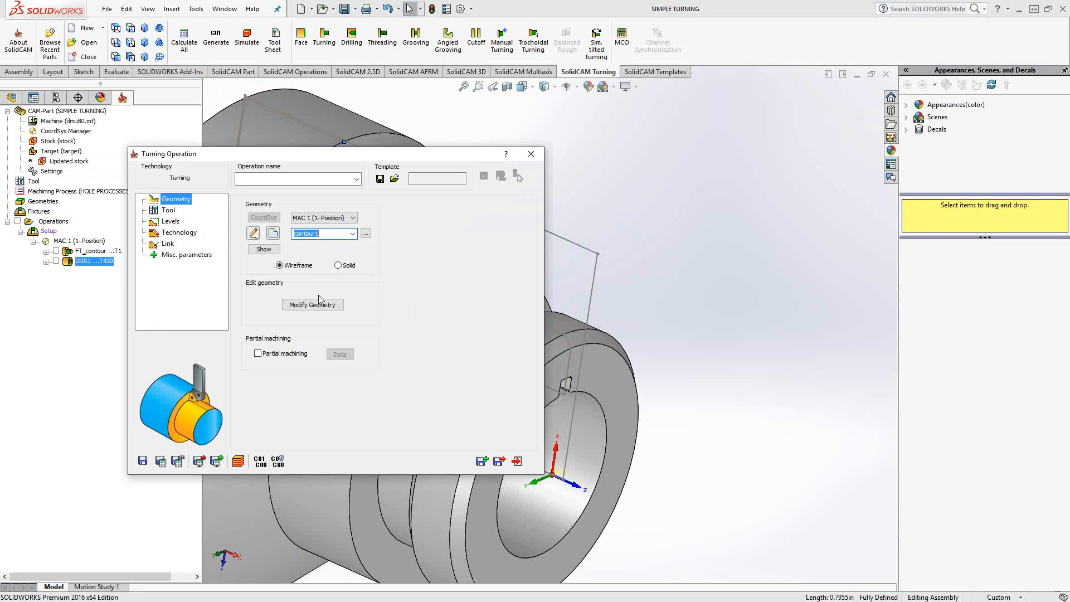
Step: Modify the contour geometry so that the end of Chain 1 also extends automatically to the stock
left_click(308, 307)
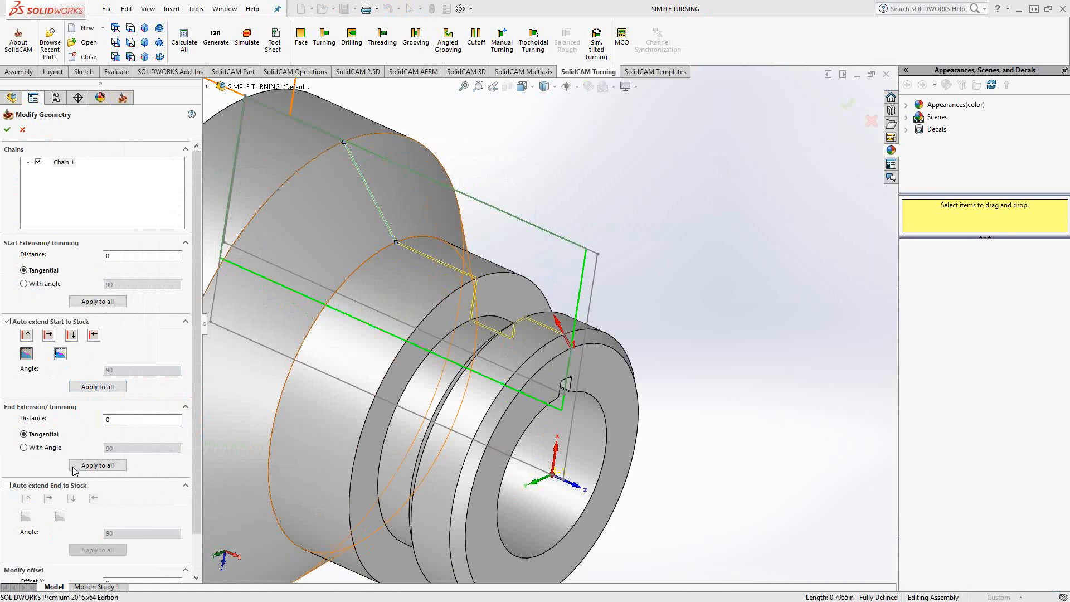
left_click(7, 485)
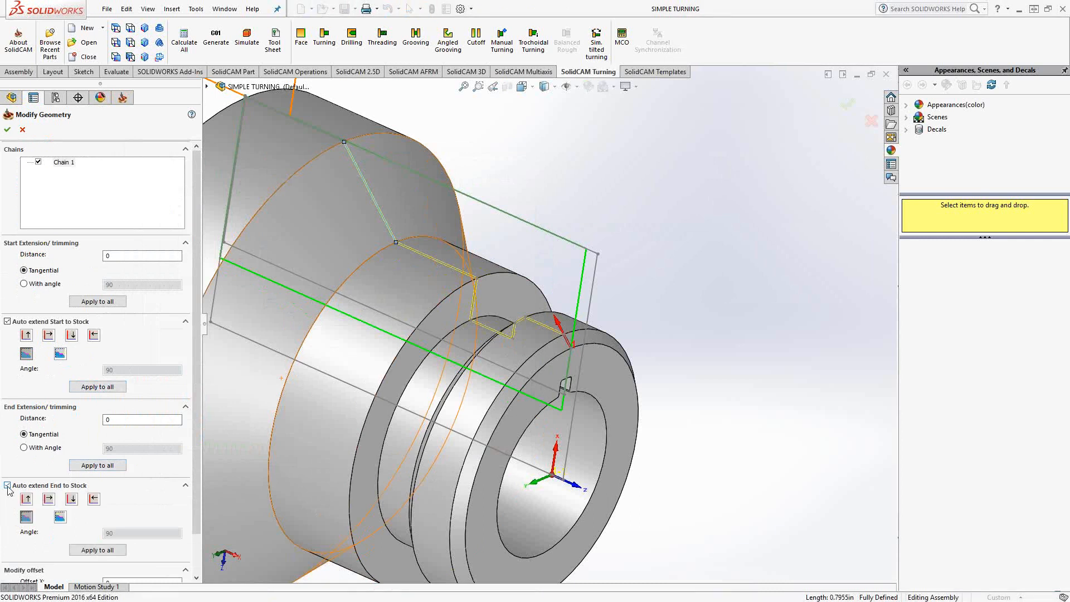
scroll(392, 175, "down", 10)
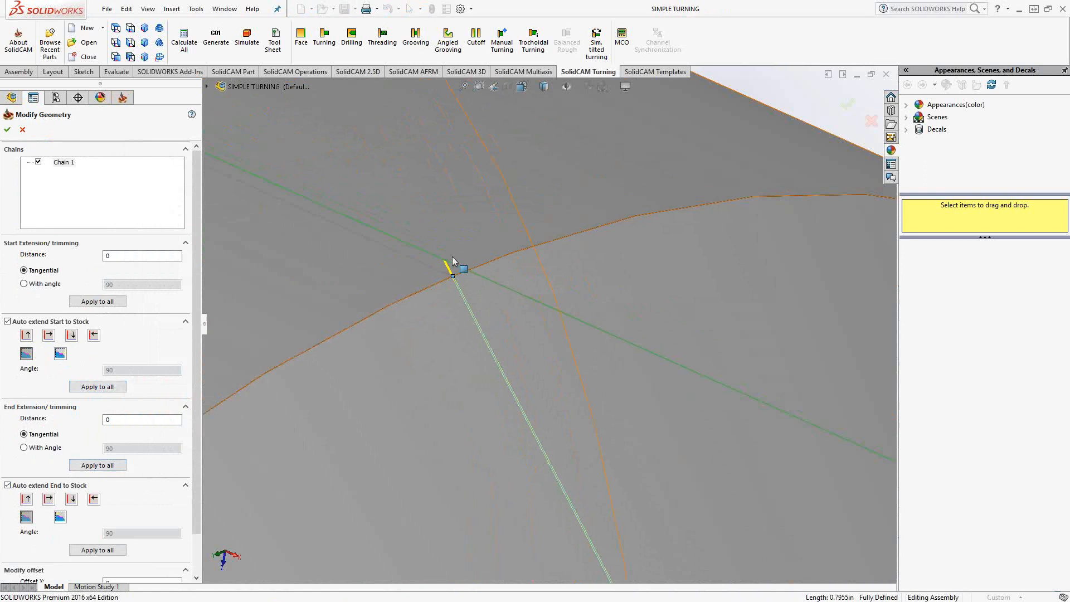
scroll(451, 277, "up", 10)
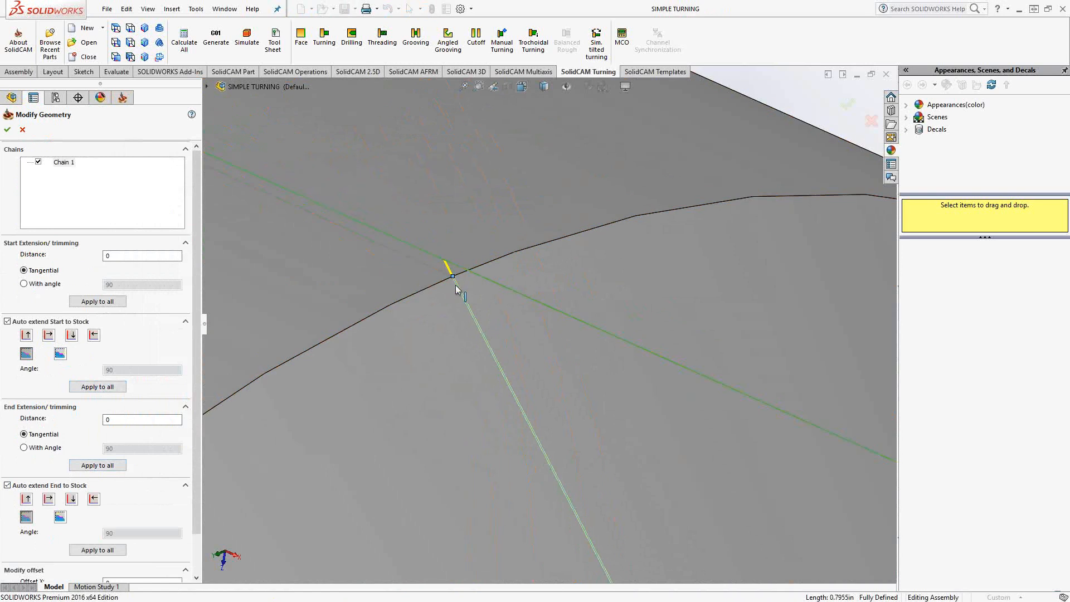
scroll(644, 426, "up", 5)
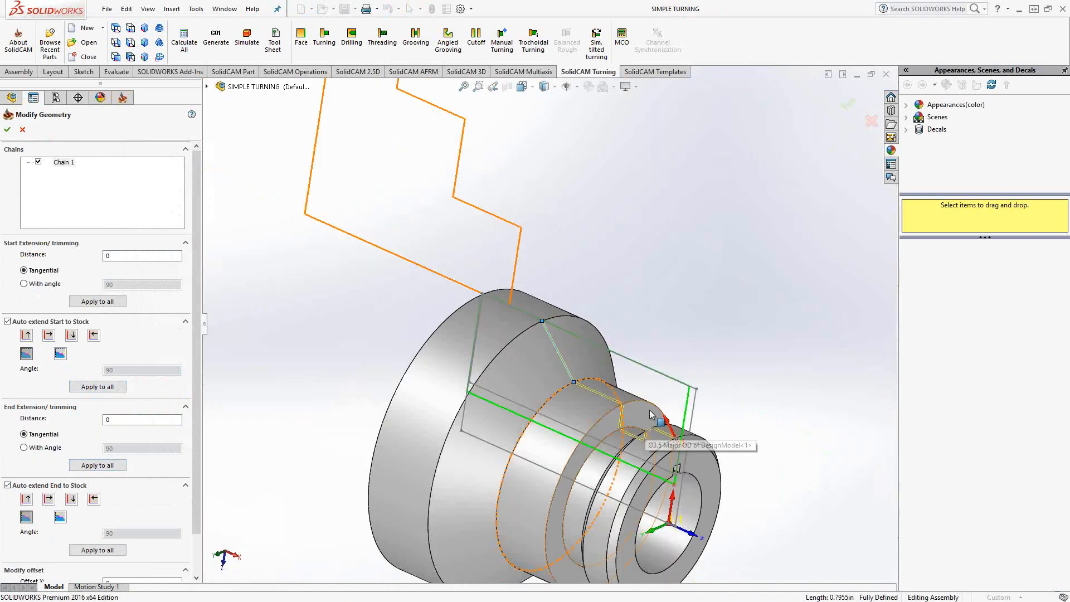
scroll(647, 432, "down", 4)
left_click(8, 131)
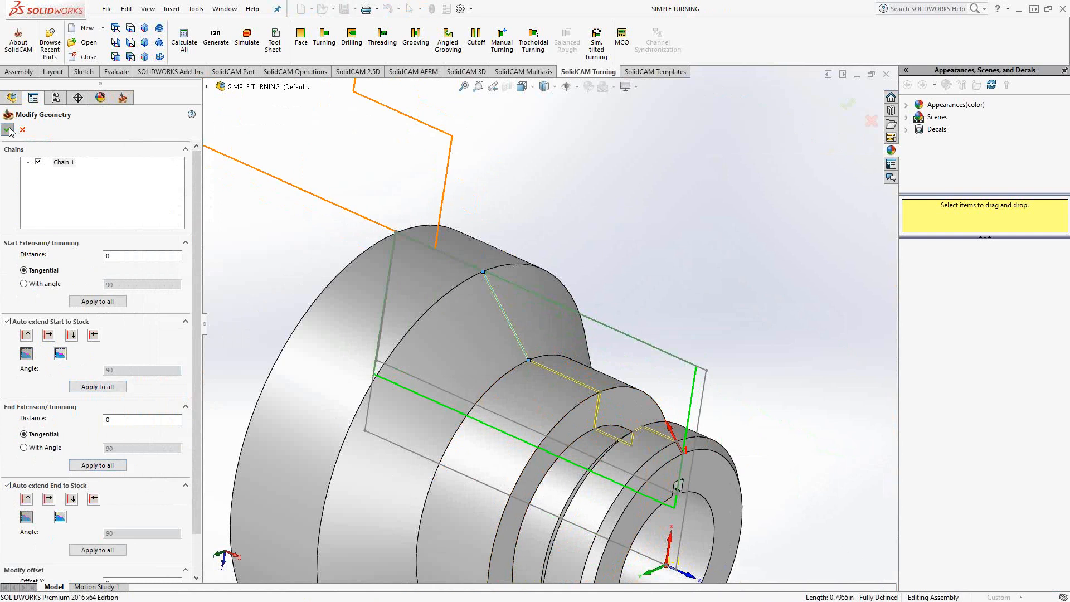
Step: Assign external turning tool 1 (CNMG 432) and orient it vertically above the spindle axis on the Z+ side
left_click(167, 211)
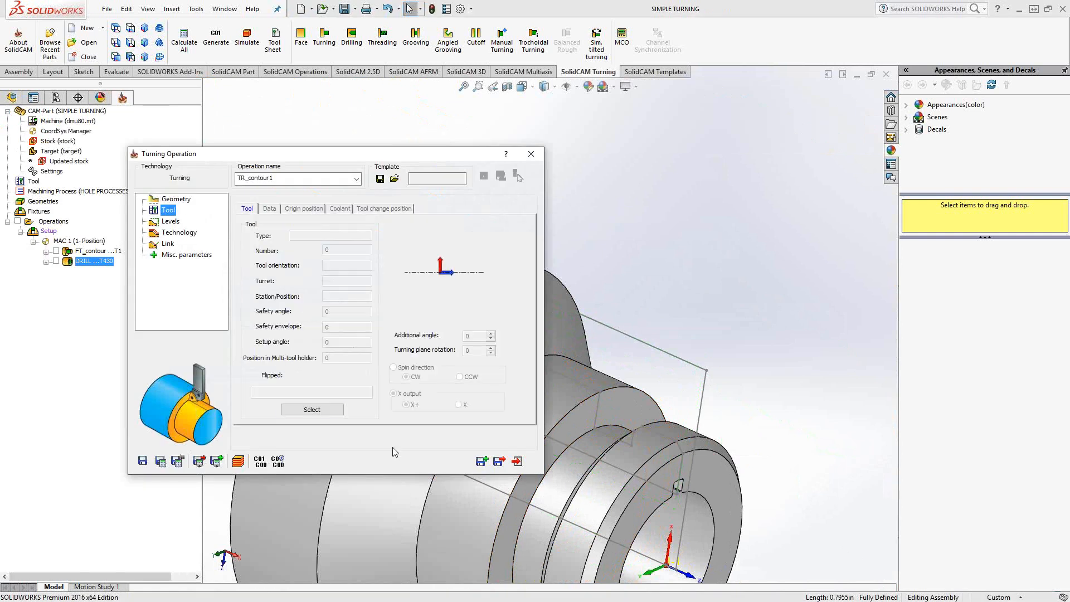
left_click(310, 409)
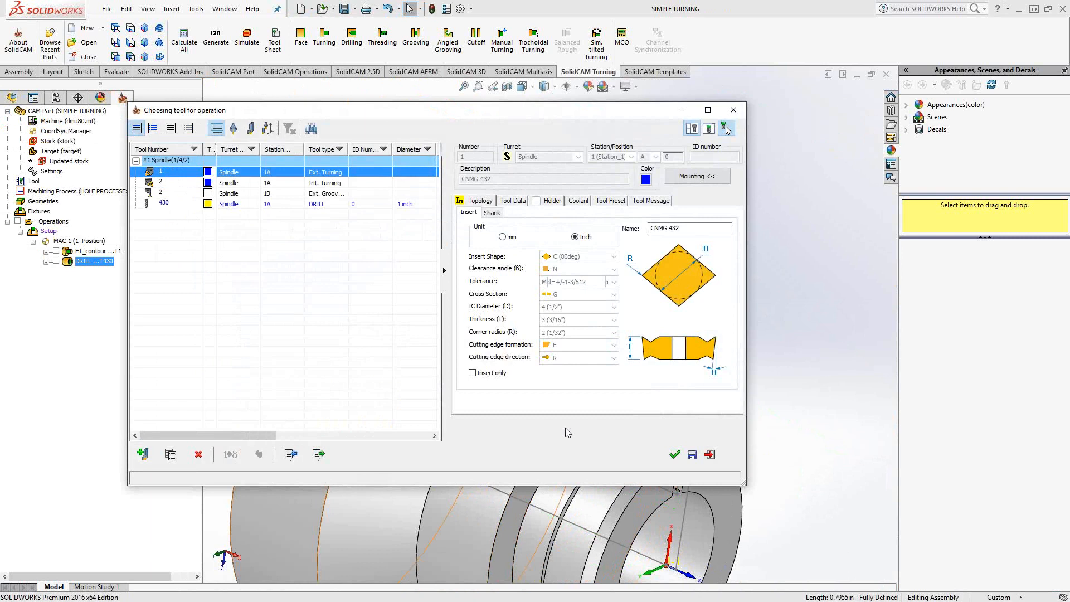
left_click(675, 456)
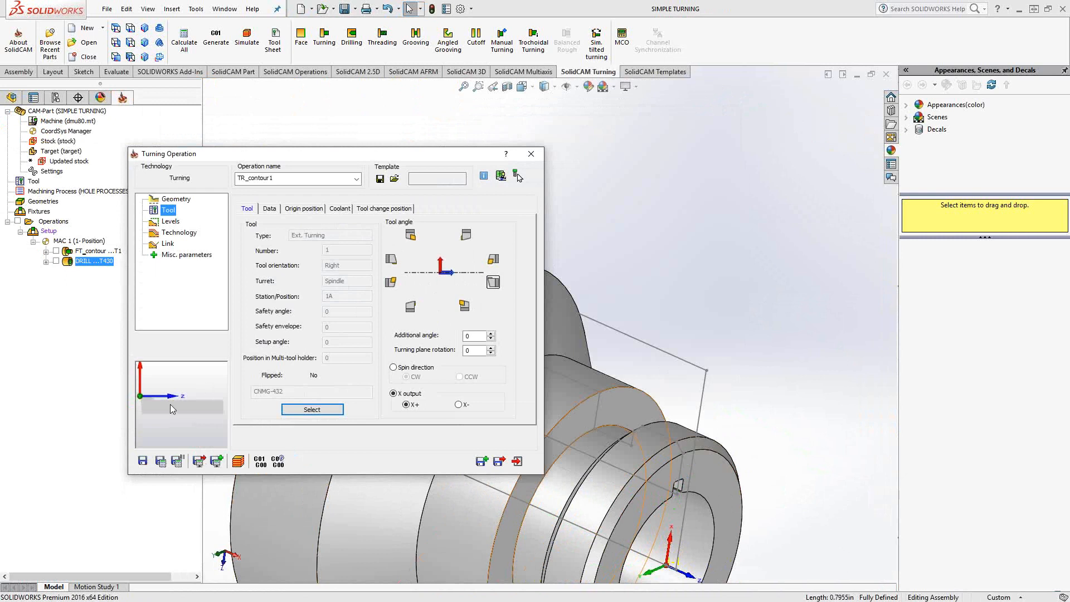
left_click(468, 235)
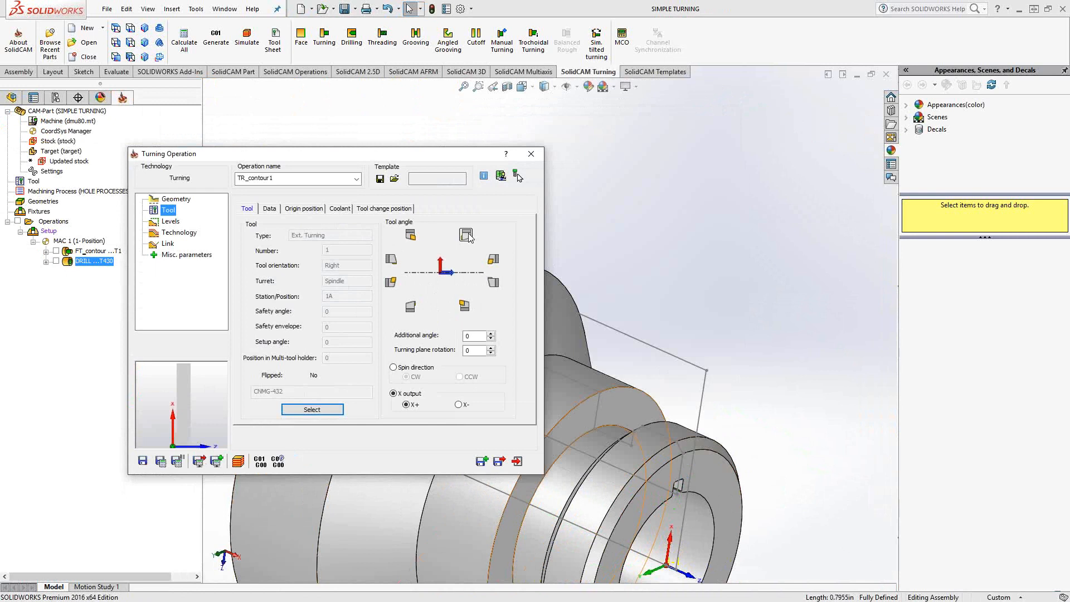
Step: Examine the operation's safety distance, its technology mode and work type, and its roughing parameters
left_click(167, 222)
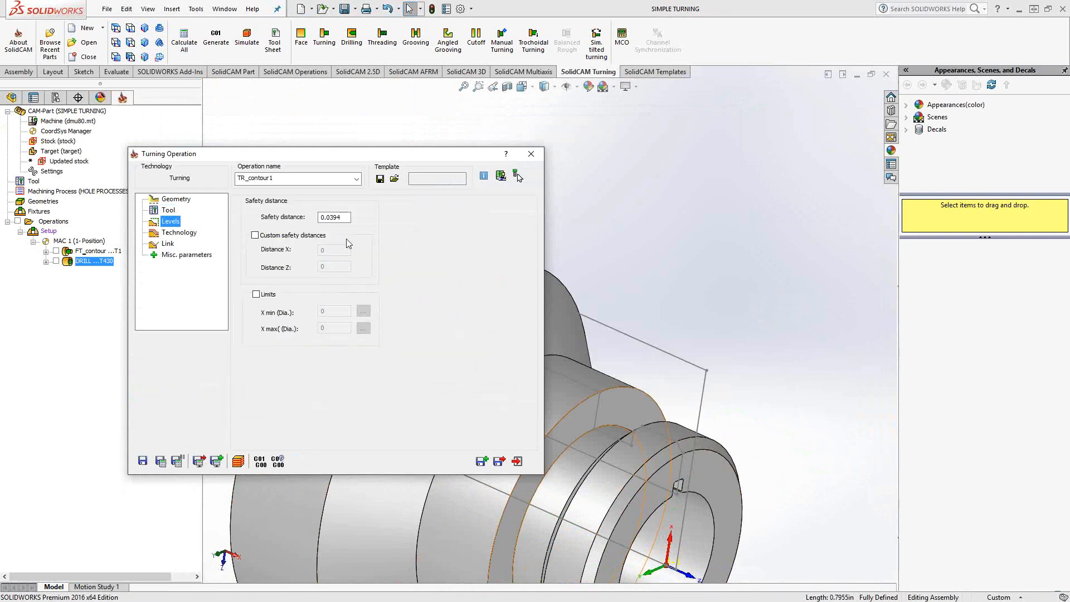
left_click(343, 217)
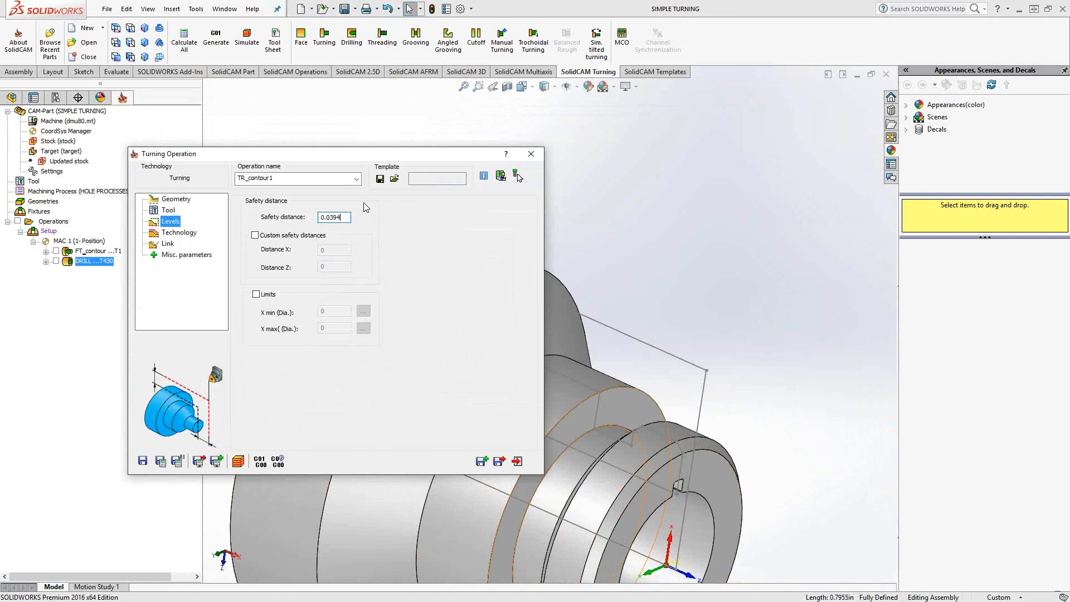
left_click(180, 233)
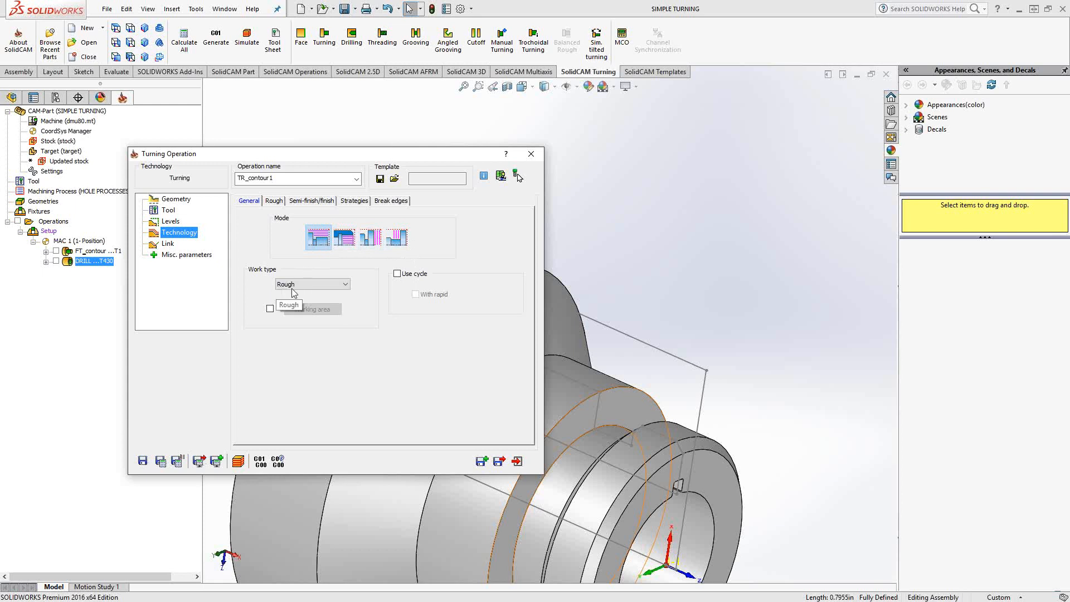
left_click(273, 203)
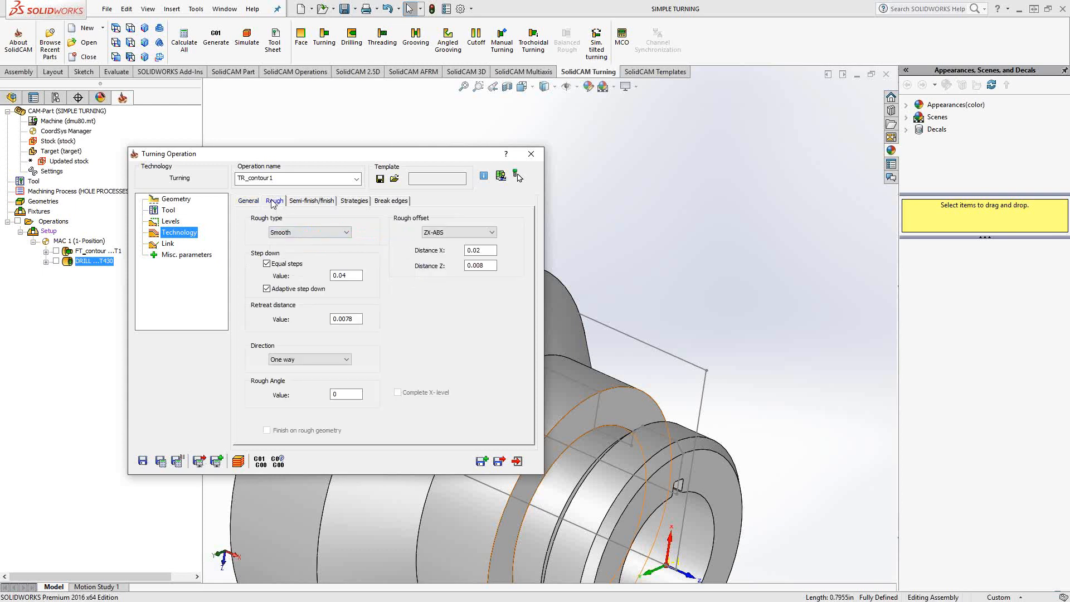
Step: Try the Stairs rough type and return the setting to Smooth
left_click(346, 233)
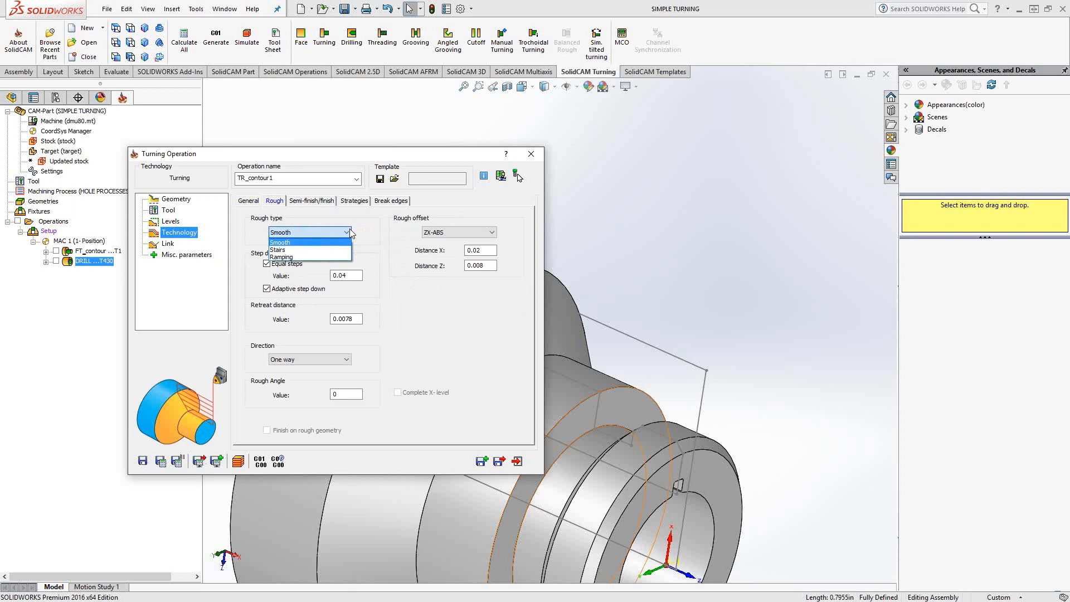
left_click(278, 250)
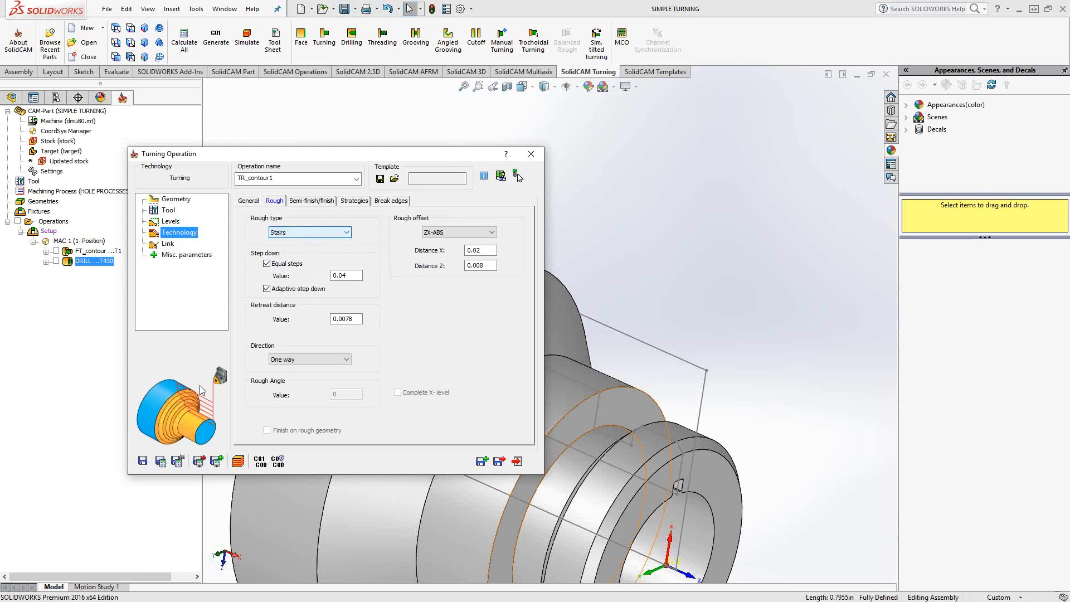
left_click(347, 233)
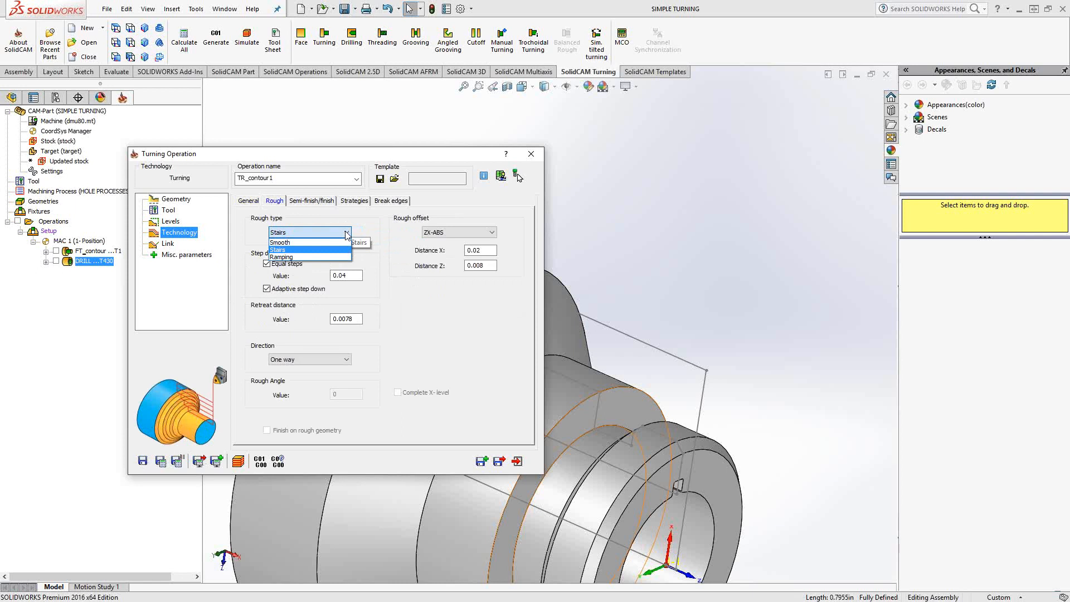
left_click(299, 242)
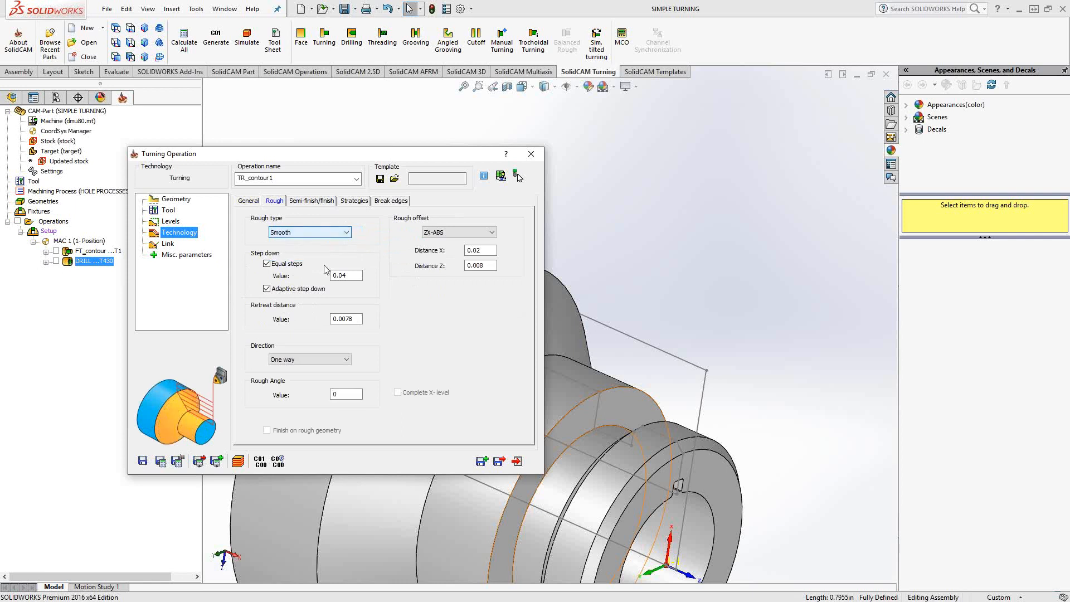
Step: Examine the step down value, the X and Z rough offset distances, and the available roughing direction options
double_click(341, 275)
left_click(487, 251)
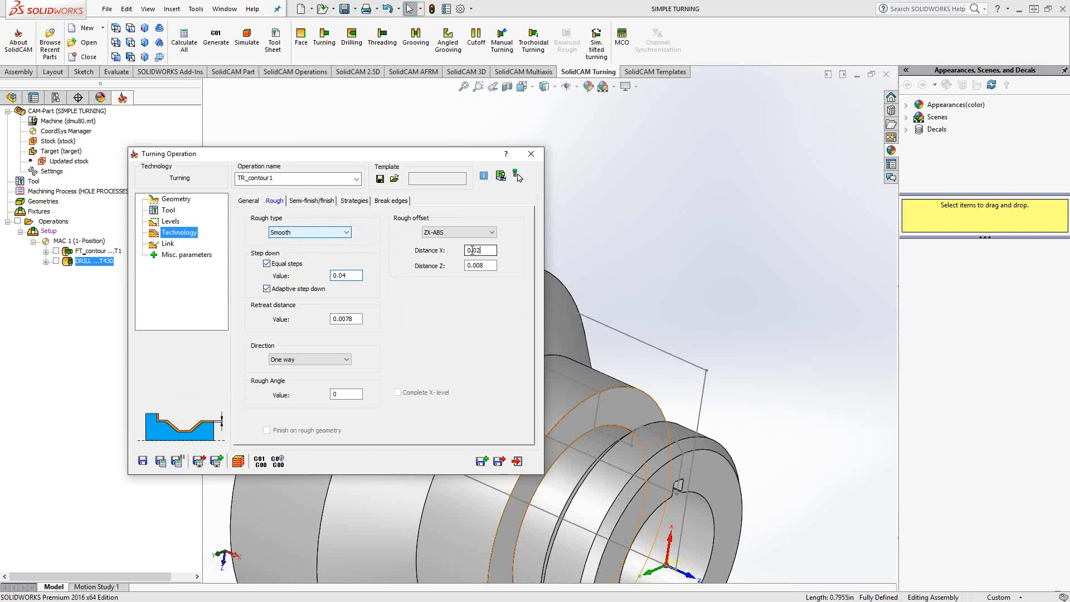
left_click(489, 268)
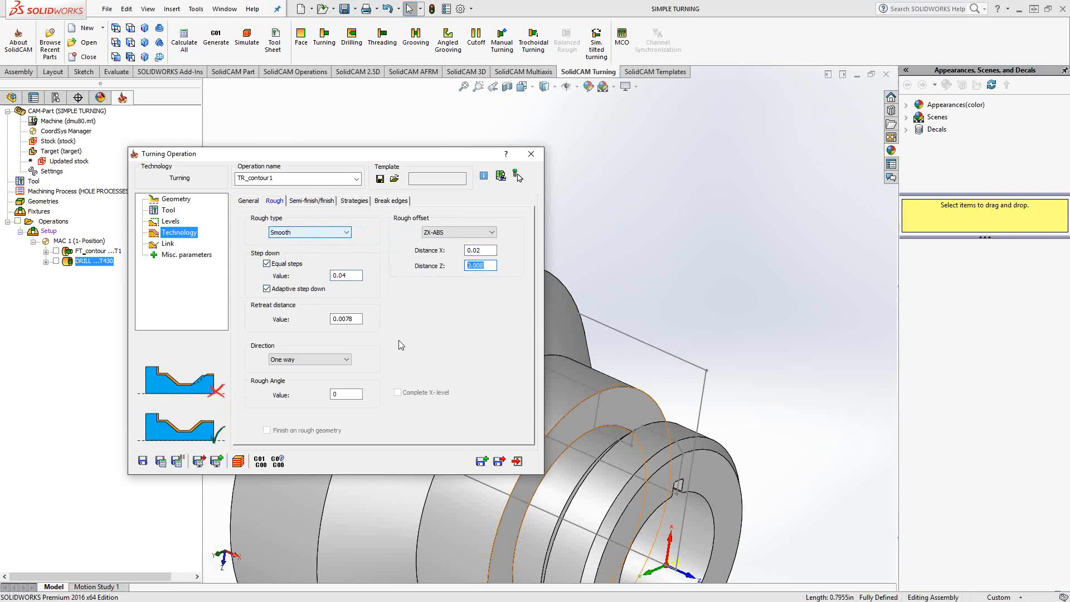
left_click(346, 361)
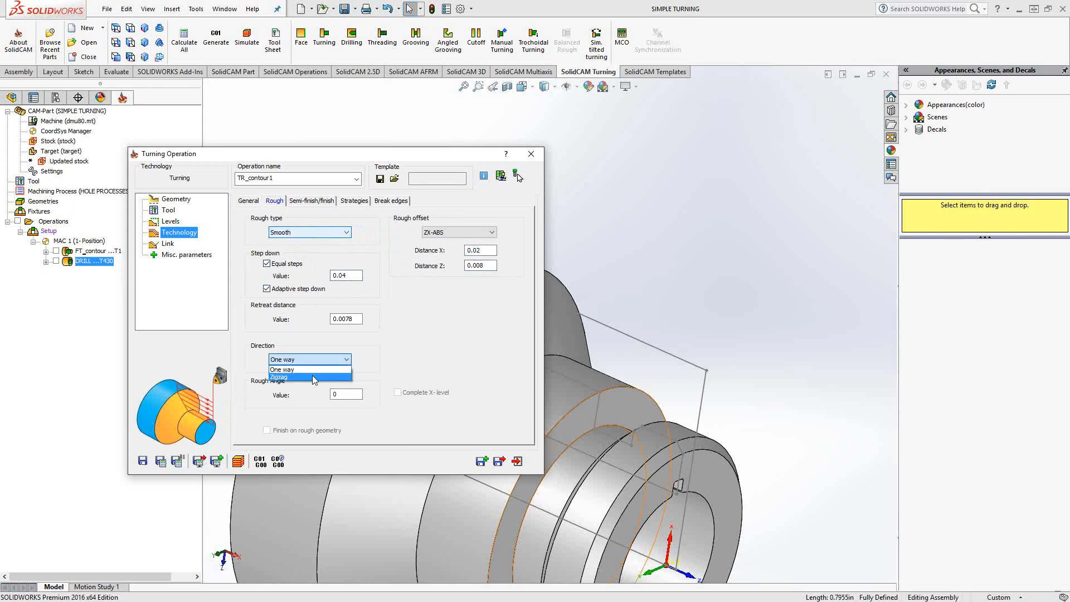
left_click(418, 352)
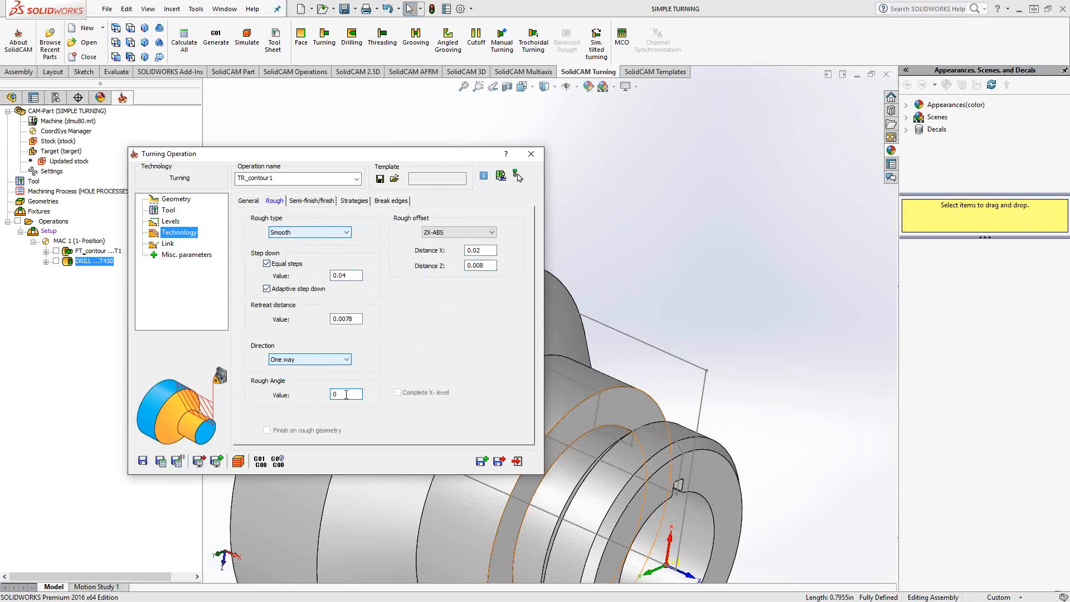
Step: Set the finish pass to ISO-Turning method, finishing on rest material only with zero start and end extensions
left_click(312, 201)
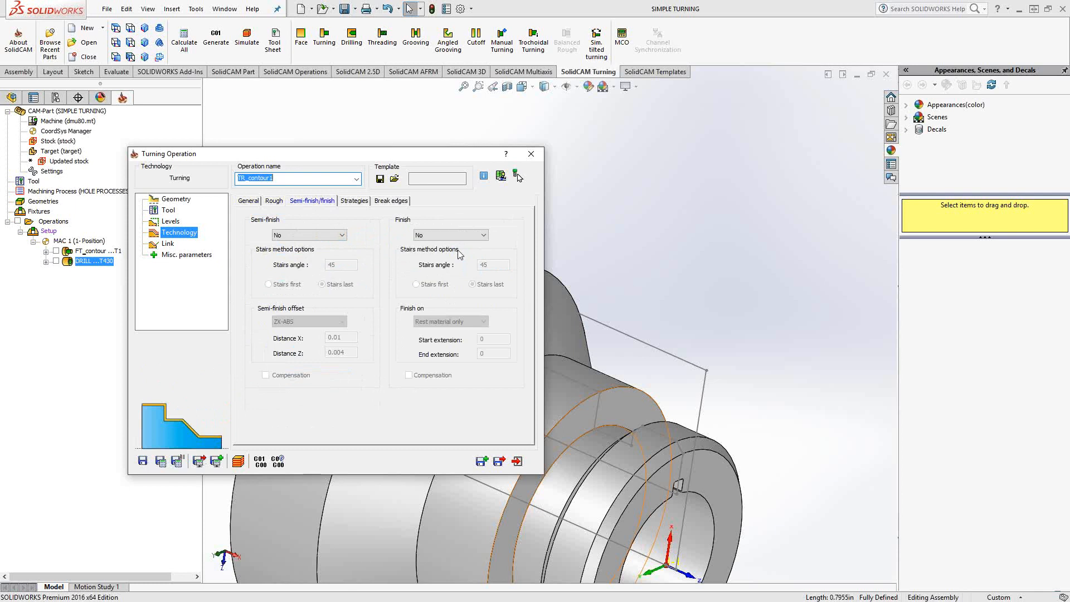
left_click(485, 234)
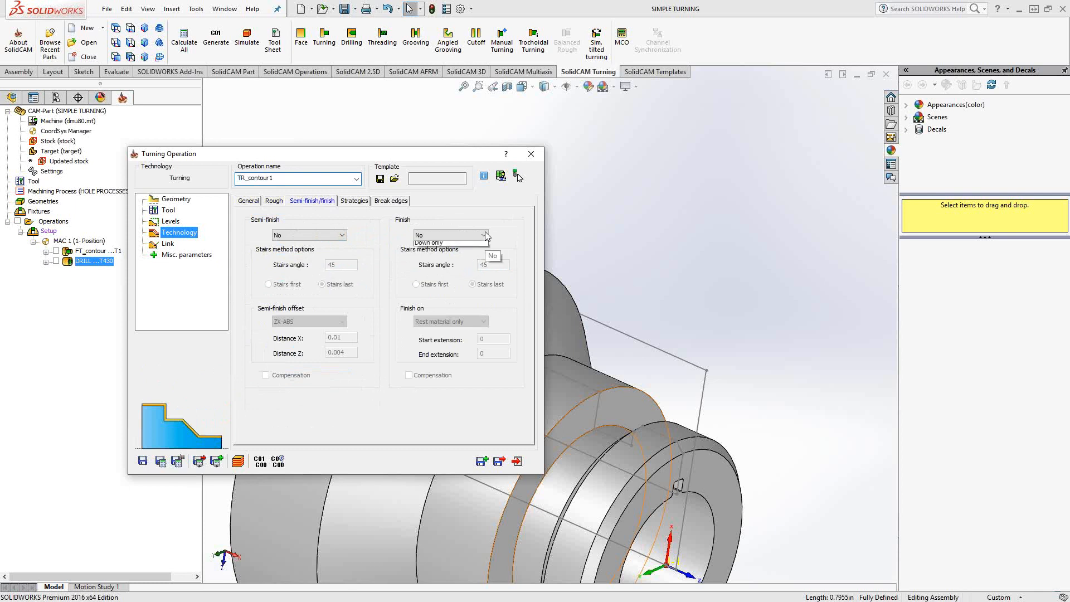
left_click(466, 254)
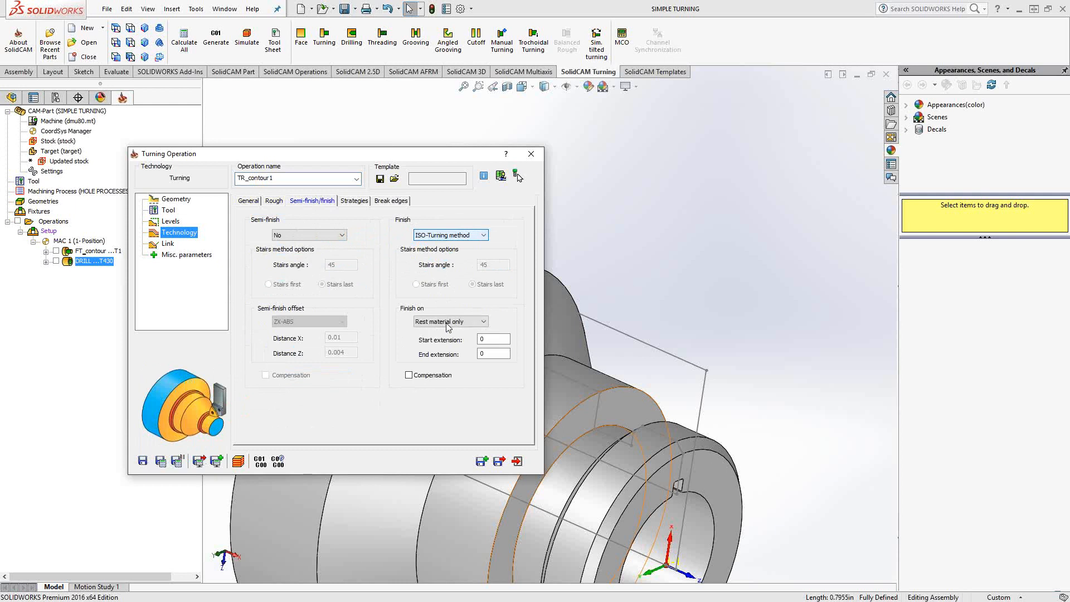
left_click(447, 323)
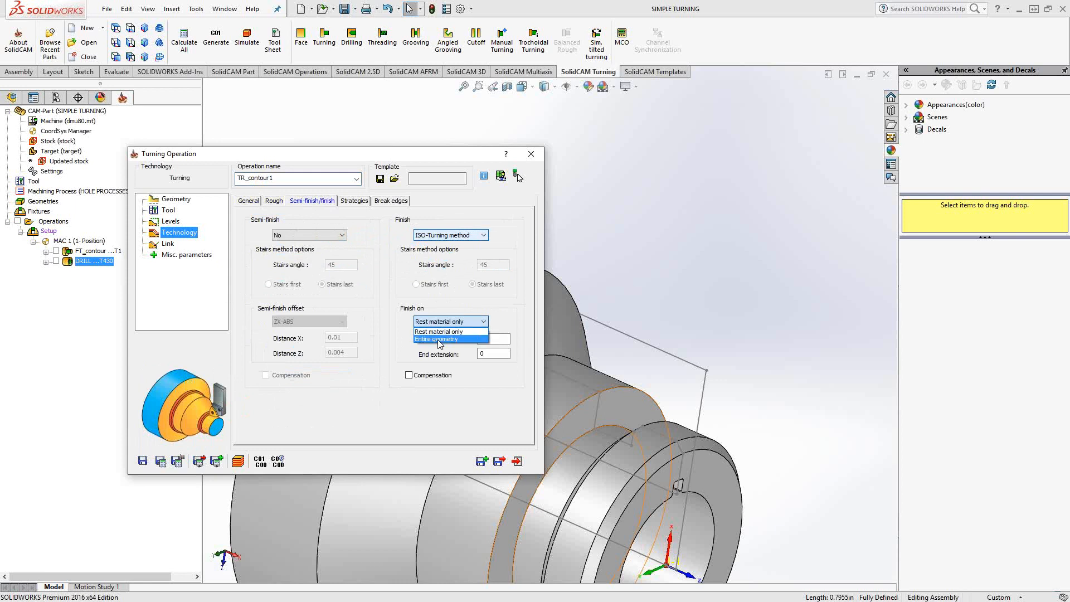
left_click(401, 325)
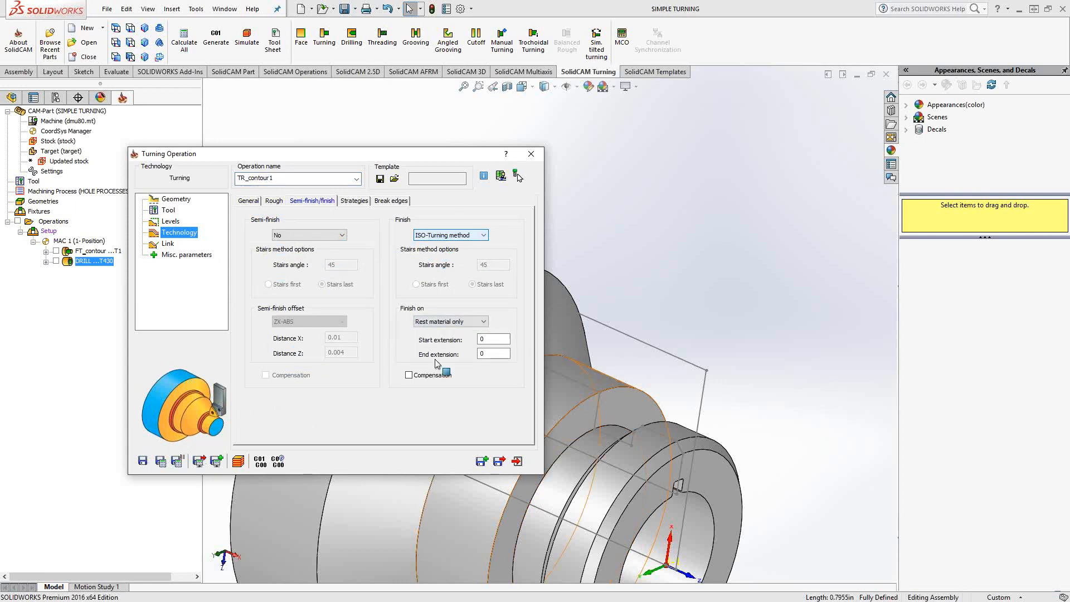
key("Tab")
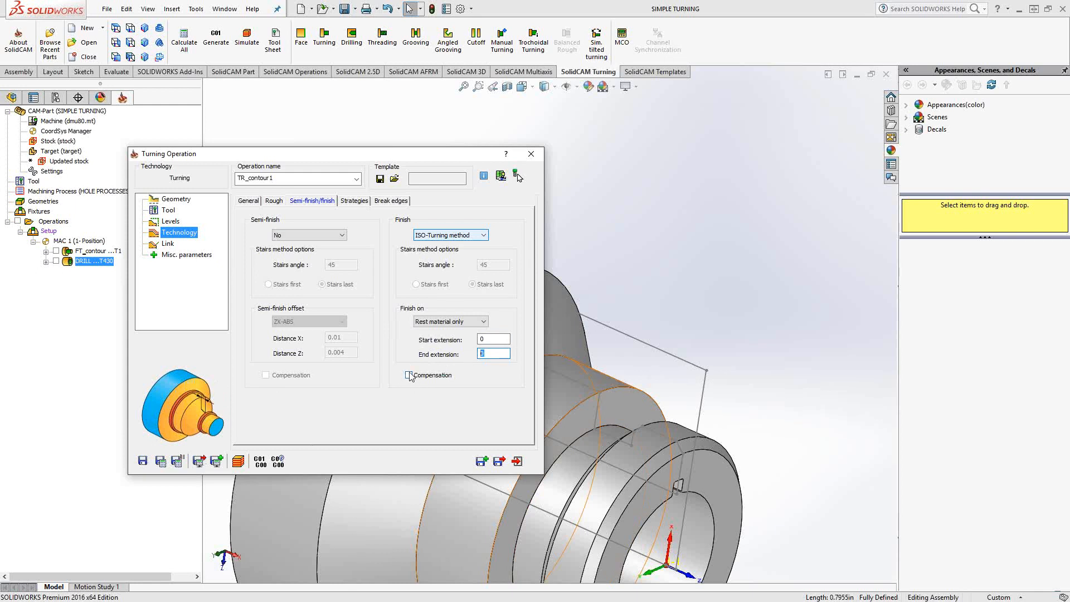
Step: Examine the descending motion strategies and the chamfer settings for breaking external corners, leaving corner breaking off
left_click(353, 204)
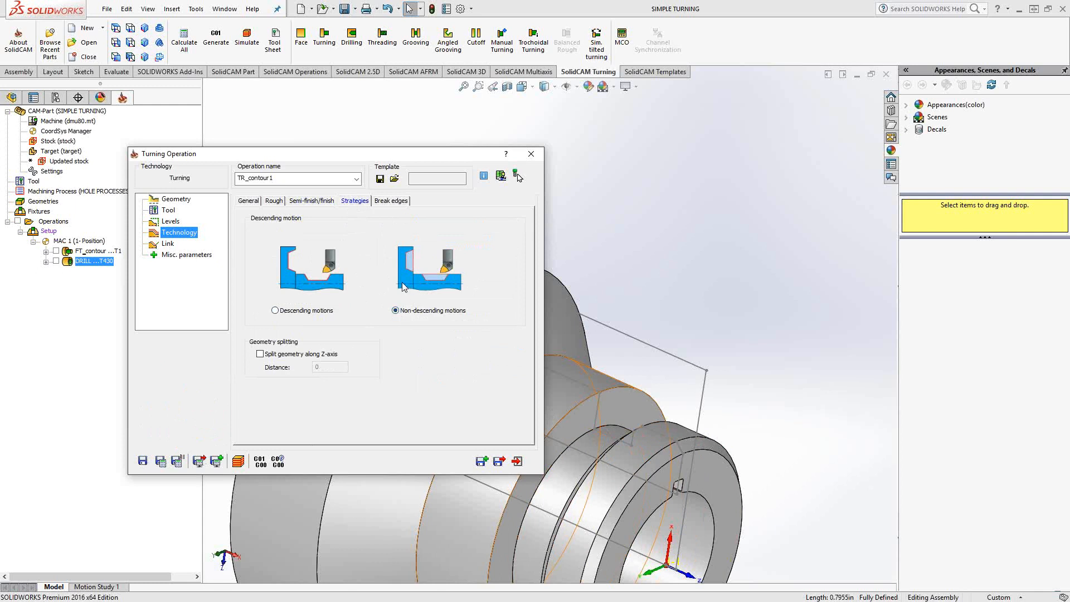
left_click(392, 201)
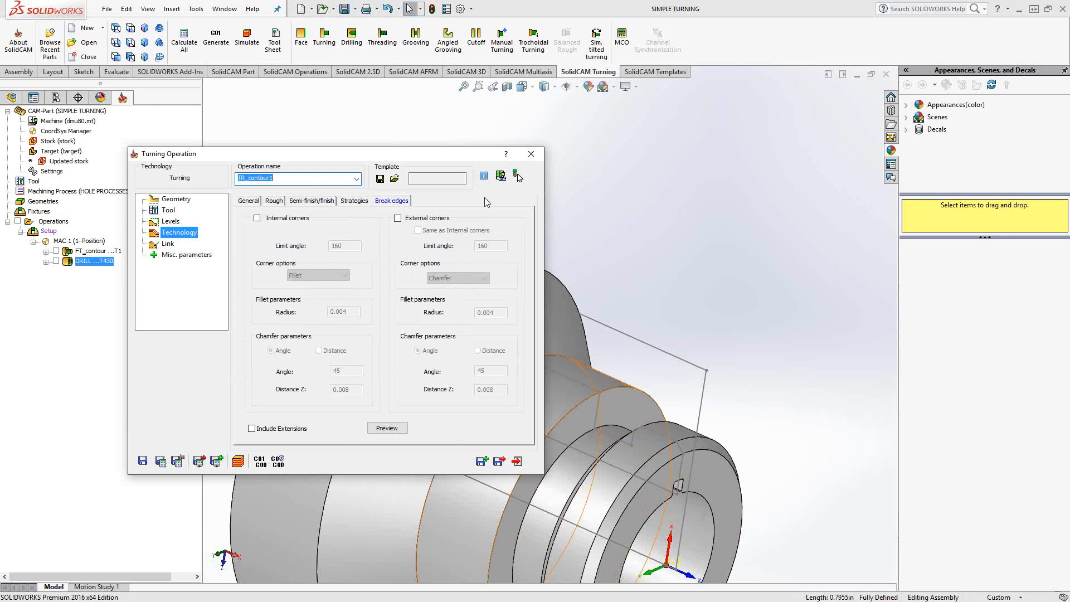
left_click(397, 219)
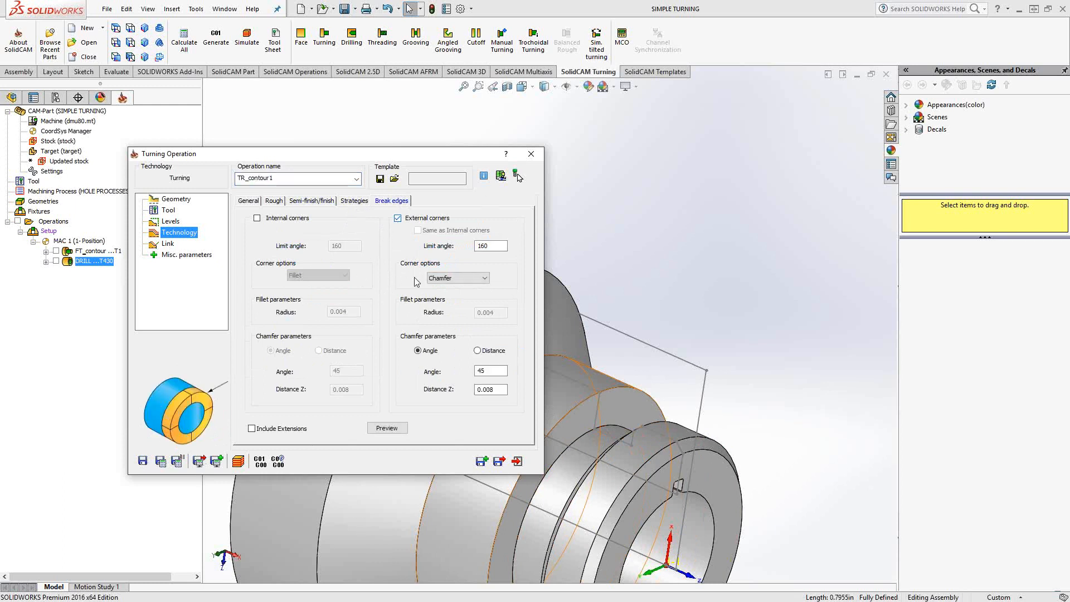
left_click(397, 219)
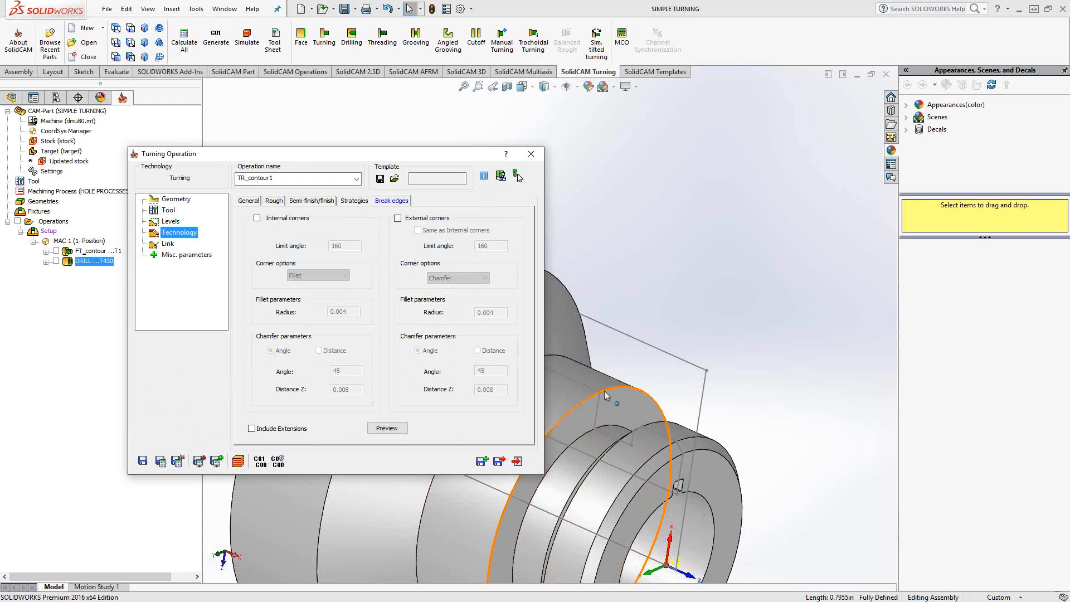
Step: Examine the operation's link settings and the available approach point options
left_click(163, 245)
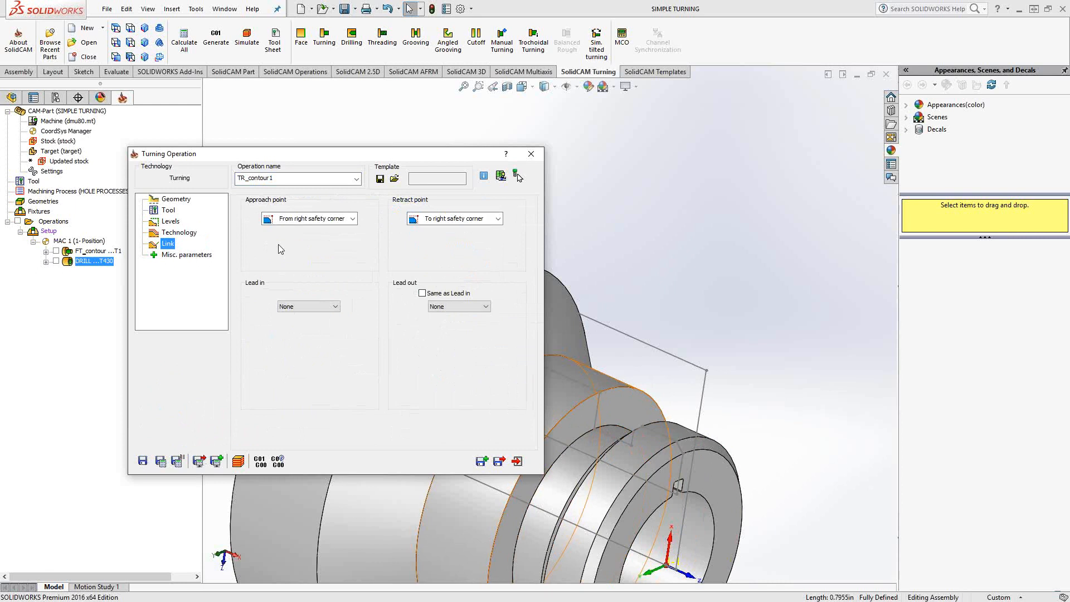
left_click(353, 219)
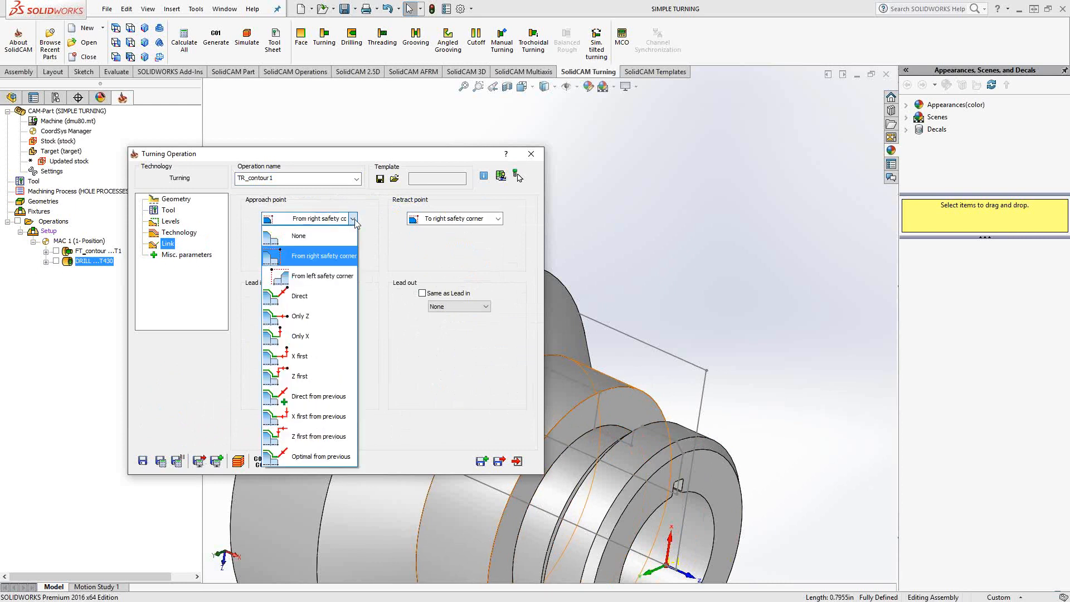
left_click(354, 220)
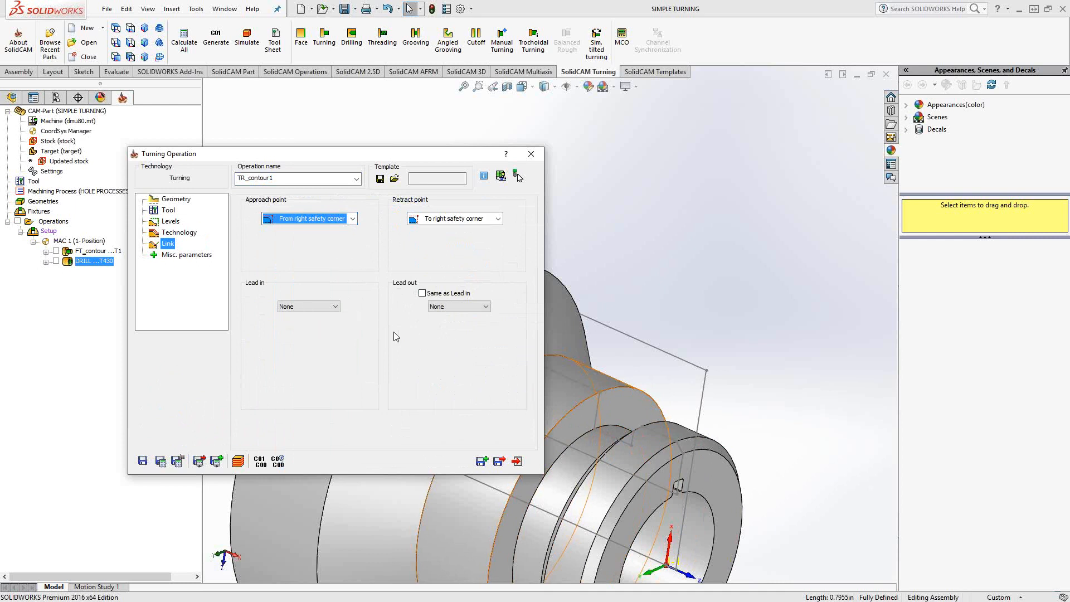
Step: Save and calculate the turning operation, close it, and inspect its toolpath along the stepped profile
left_click(160, 463)
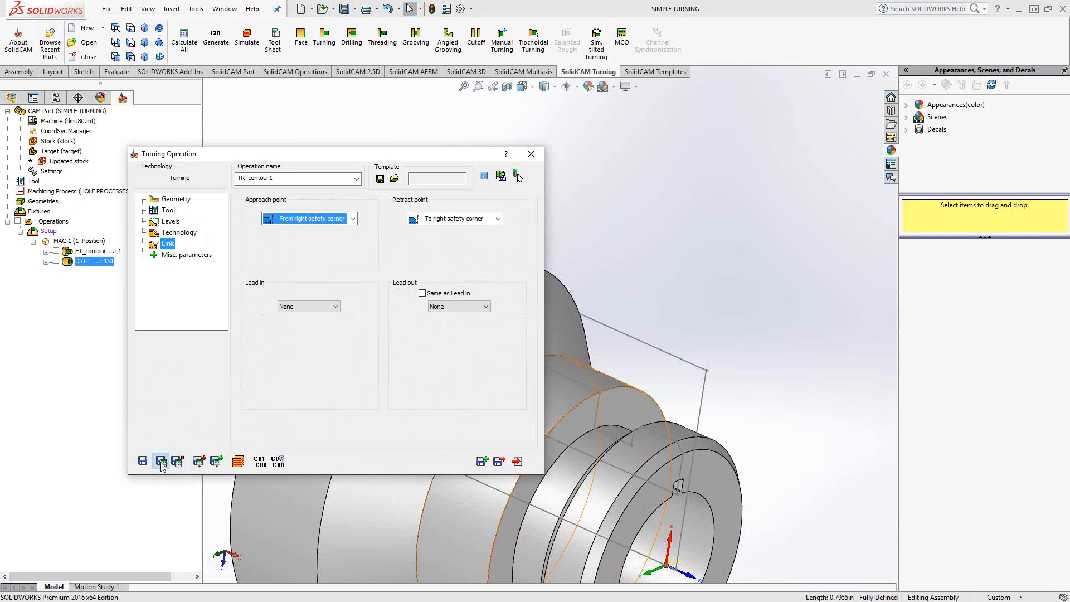
left_click(517, 461)
middle_click_drag(560, 426, 658, 400)
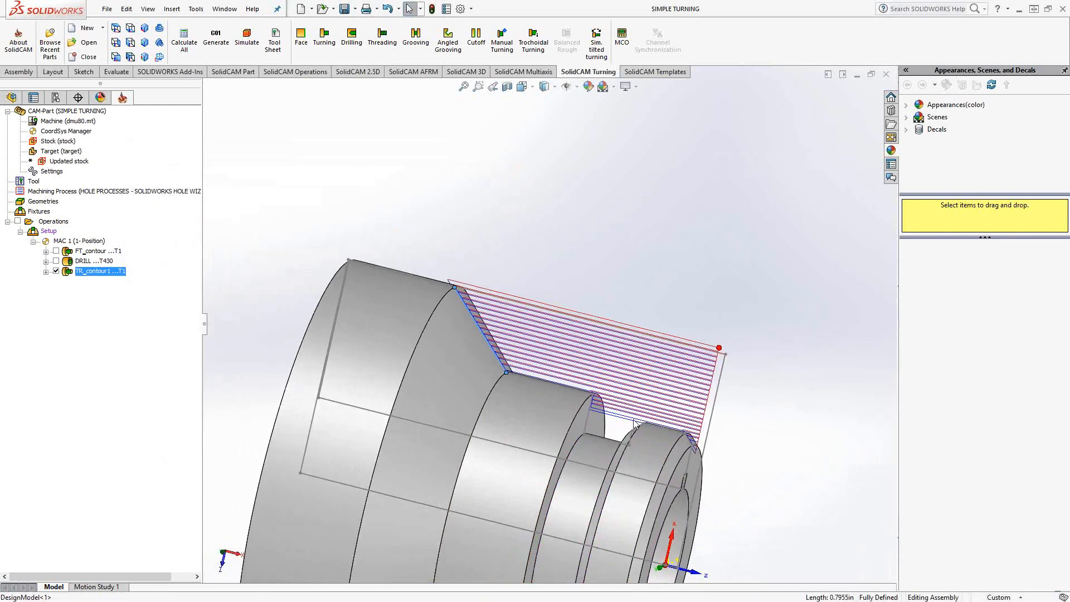
scroll(635, 422, "down", 3)
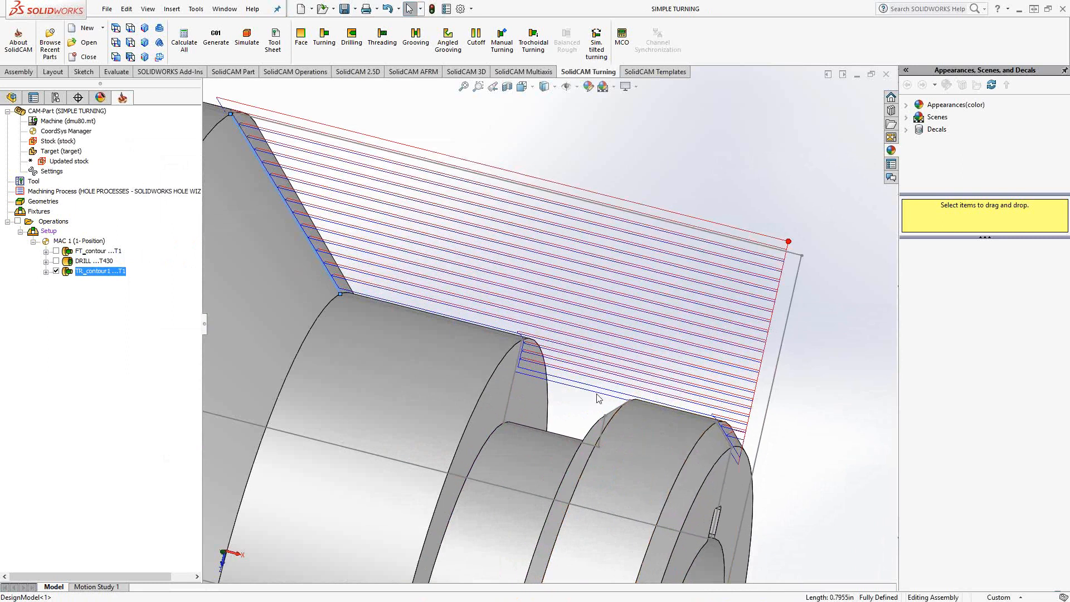
middle_click_drag(605, 382, 588, 383)
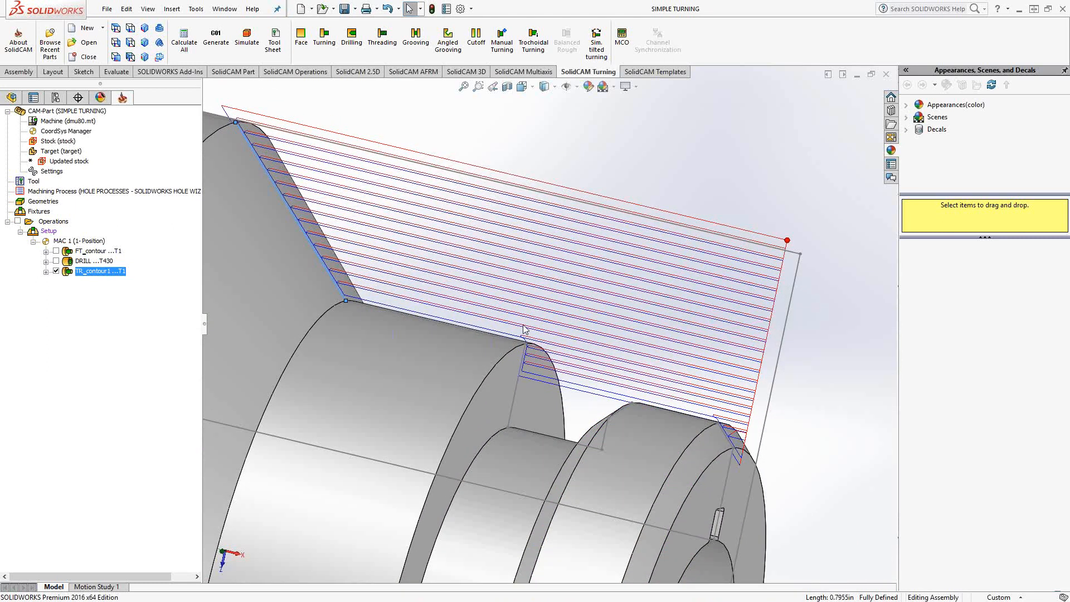
scroll(527, 365, "down", 3)
scroll(527, 365, "up", 3)
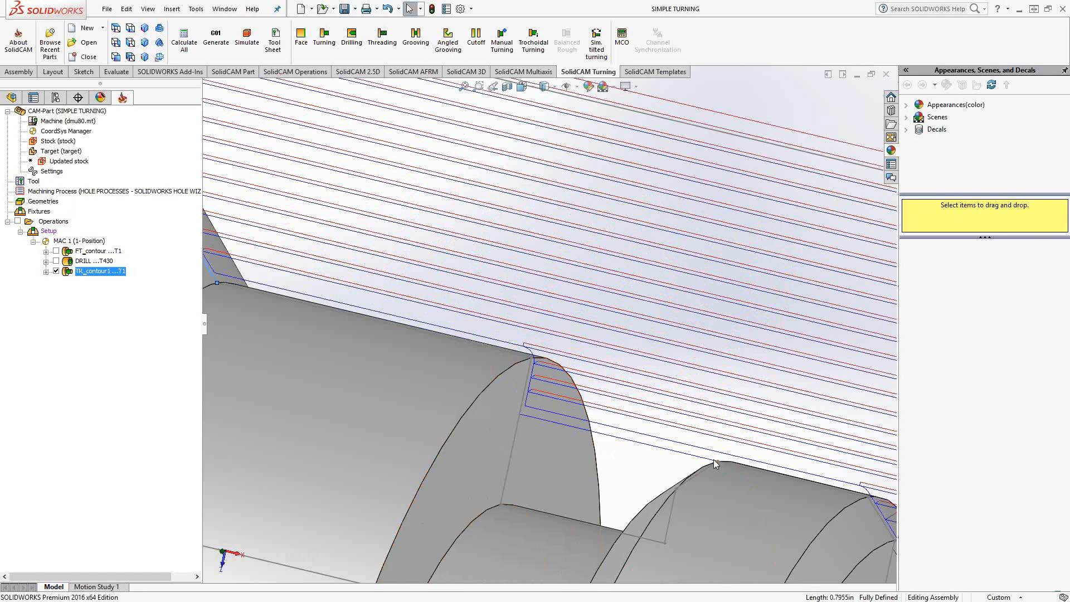
scroll(701, 447, "up", 3)
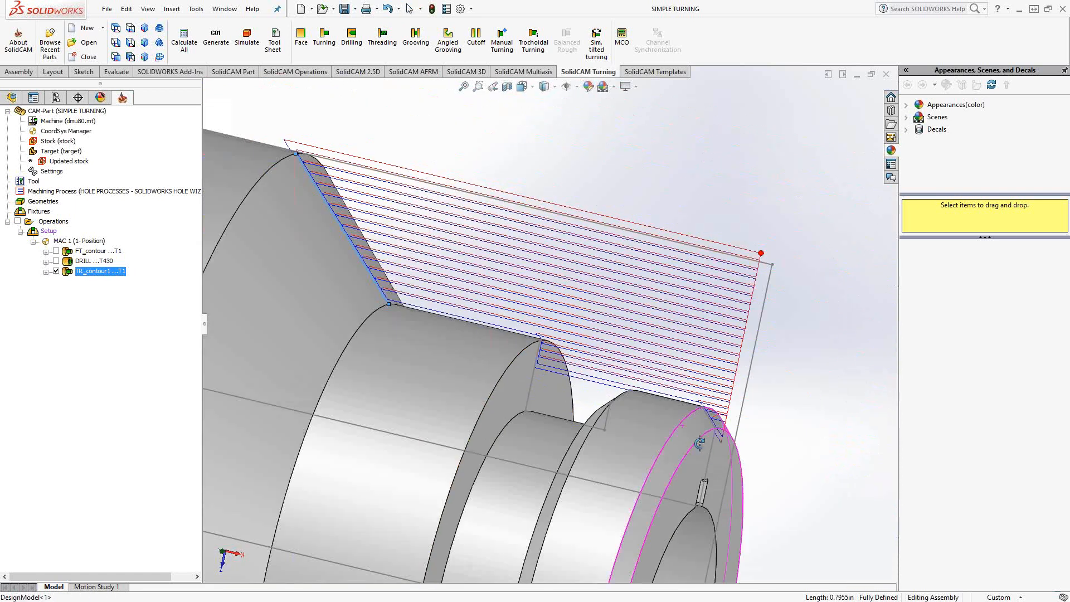
scroll(702, 448, "down", 1)
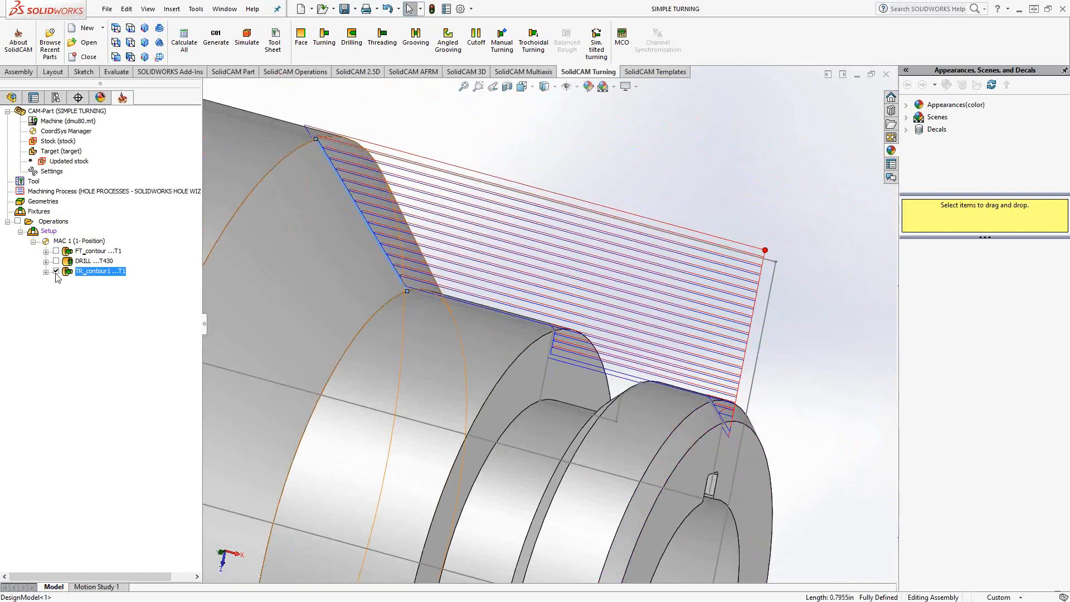
Step: Hide the TR_contour1 toolpath and simulate the operation's material removal in SolidVerify
left_click(56, 272)
right_click(83, 271)
left_click(119, 256)
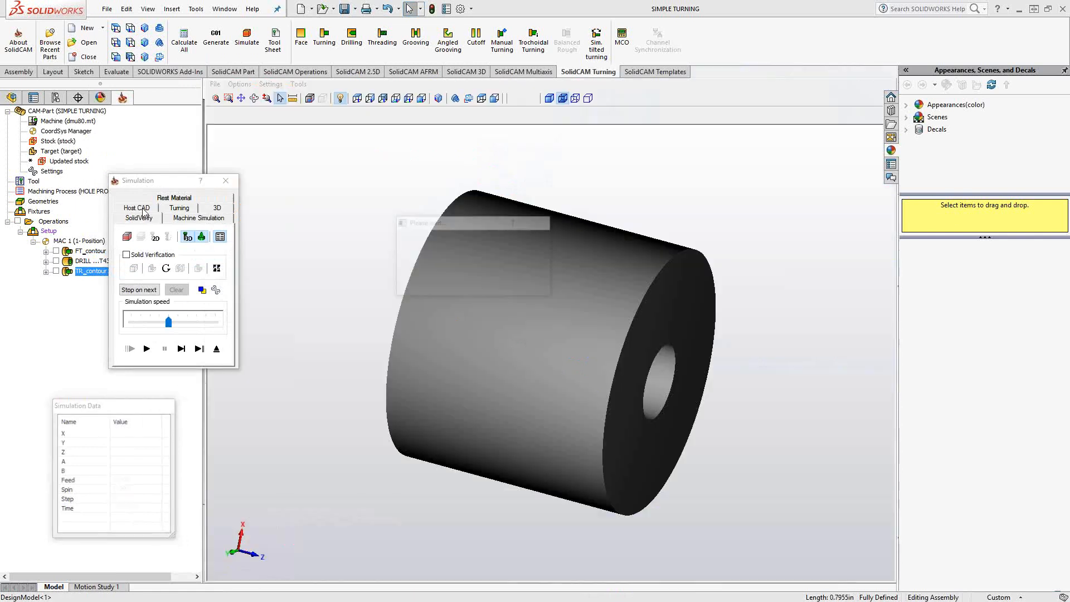
left_click(141, 208)
scroll(447, 315, "down", 4)
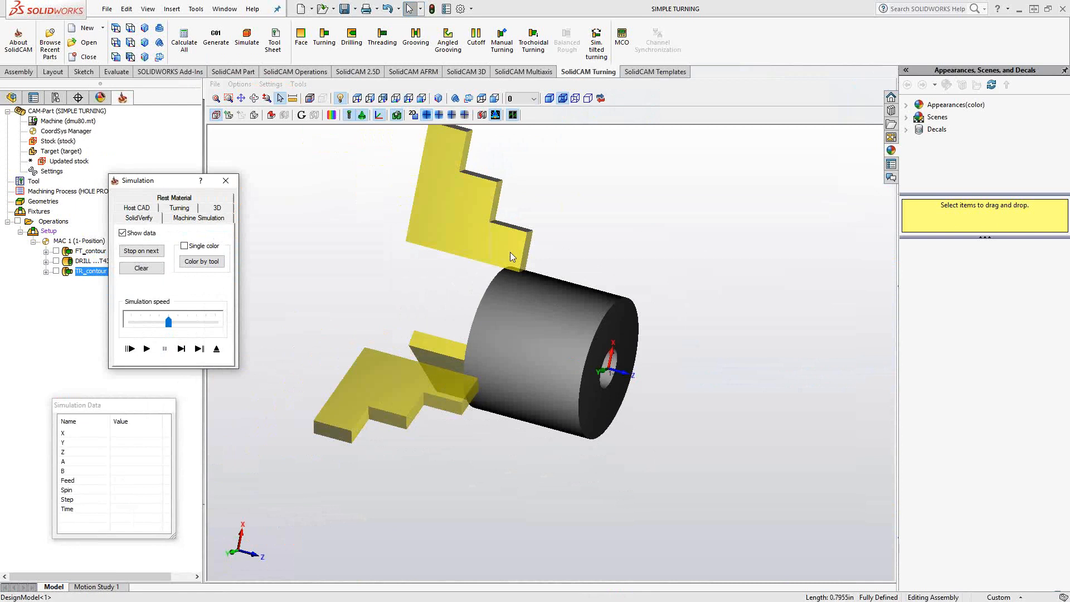
scroll(519, 247, "up", 2)
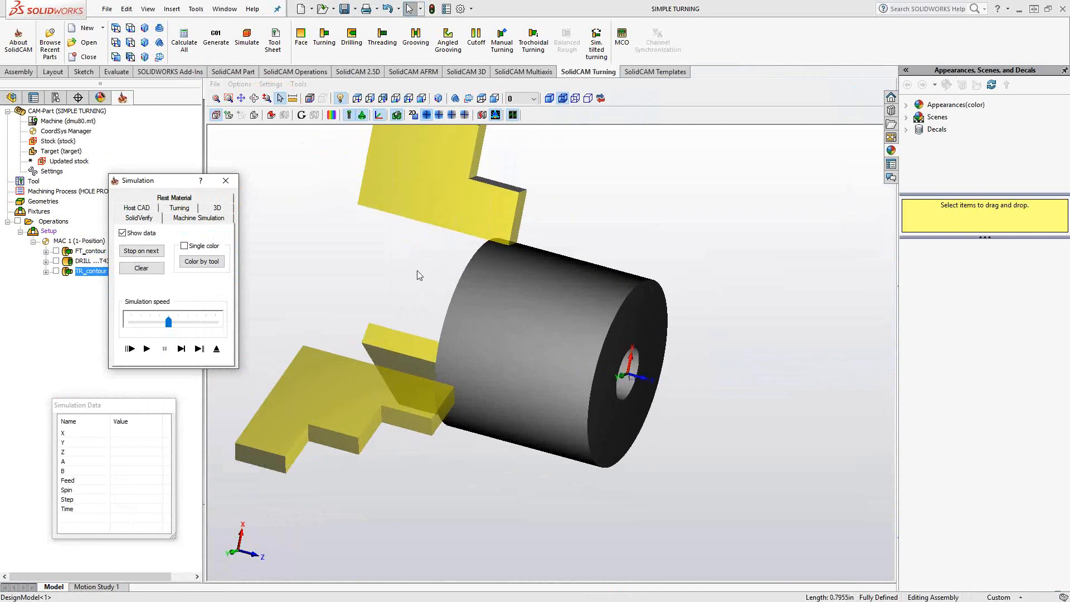
left_click(147, 348)
middle_click_drag(513, 355, 546, 333)
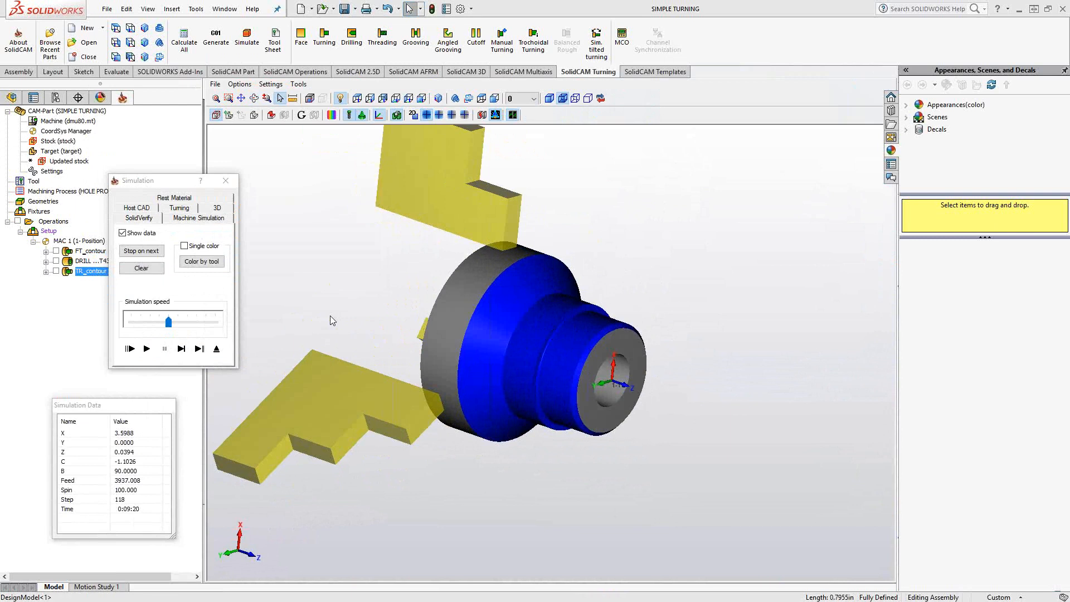
Step: Run the 2D Turning simulation of TR_contour1 showing both toolpath and material, and exit the simulation
left_click(179, 208)
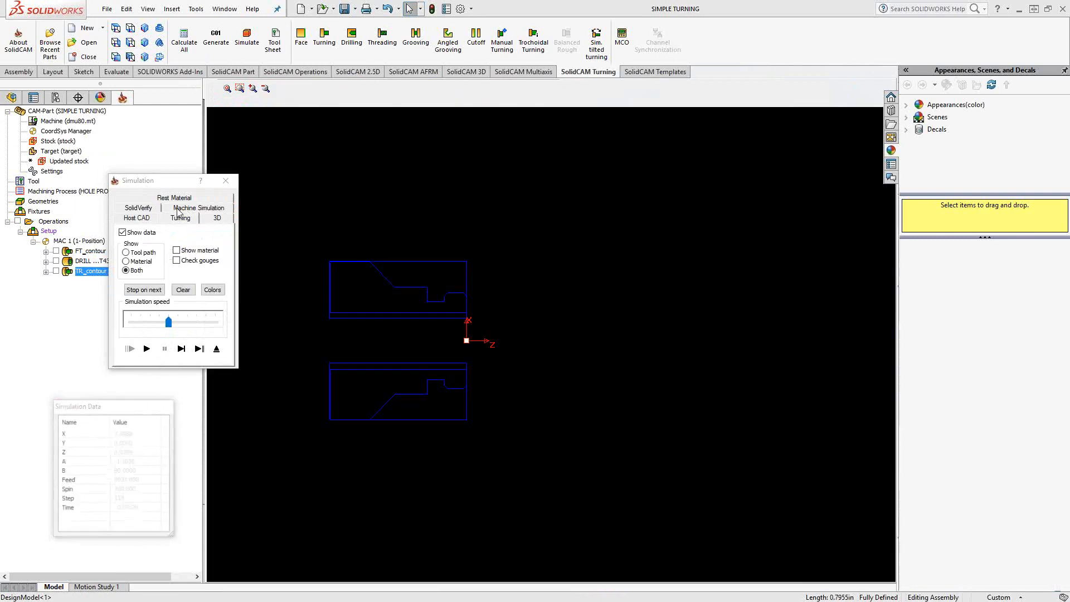
left_click(181, 348)
middle_click_drag(346, 299, 398, 317)
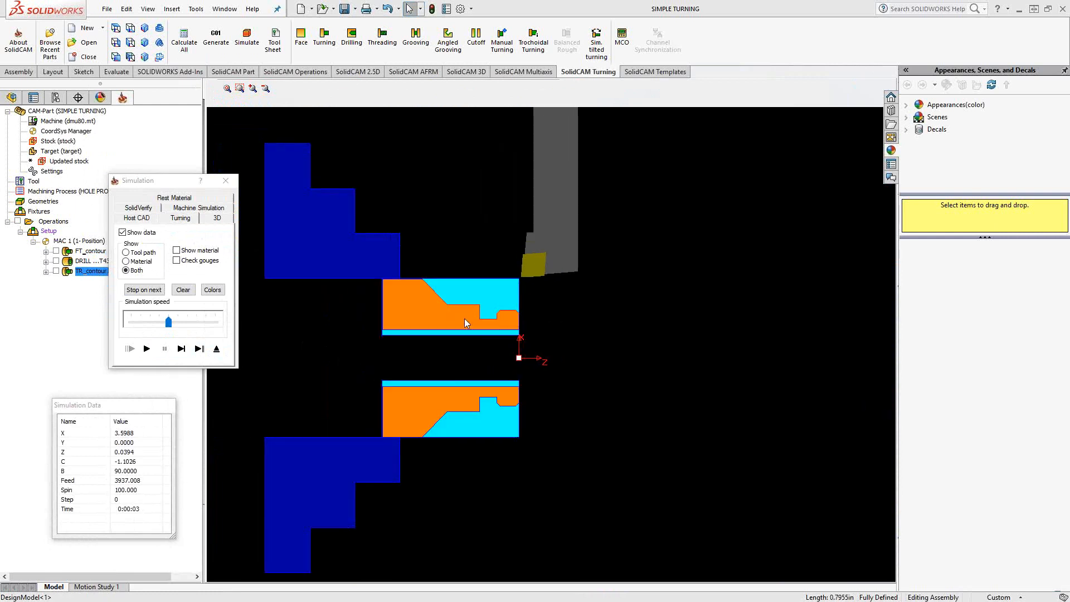
scroll(507, 311, "up", 5)
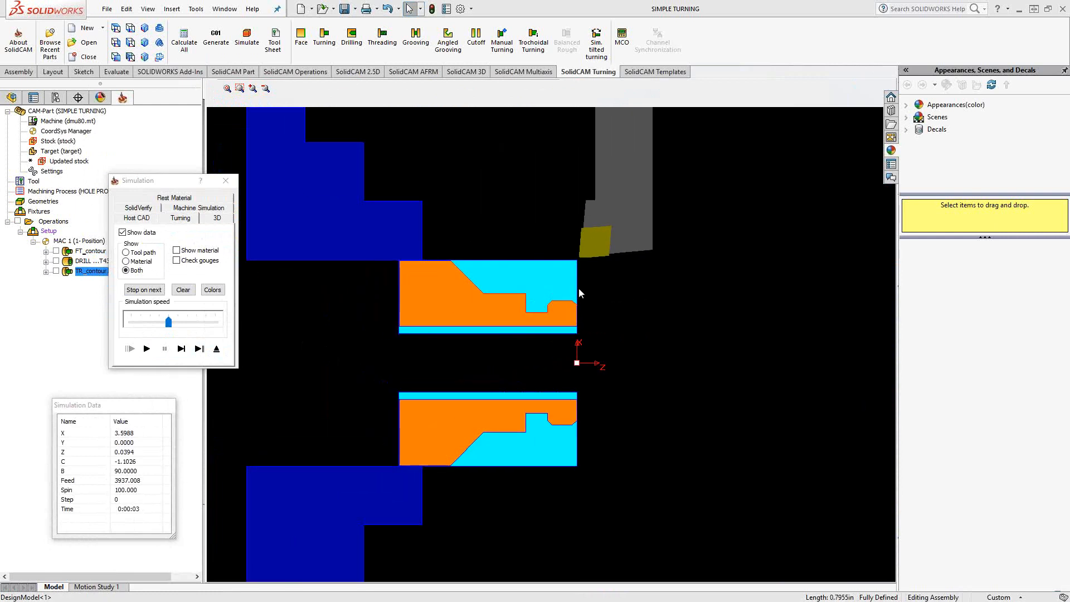
left_click(147, 349)
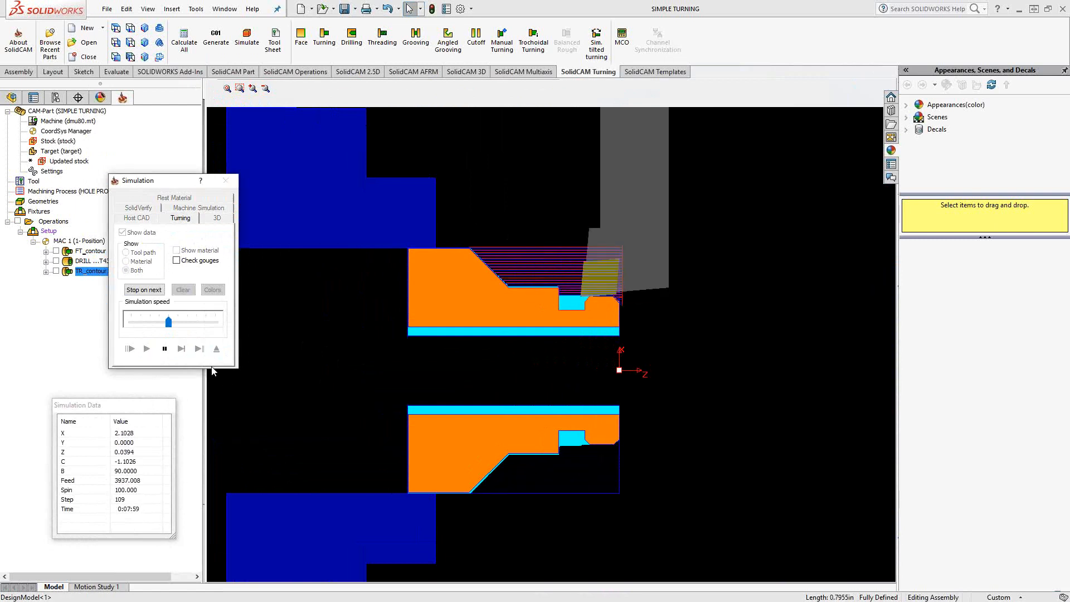
left_click(217, 349)
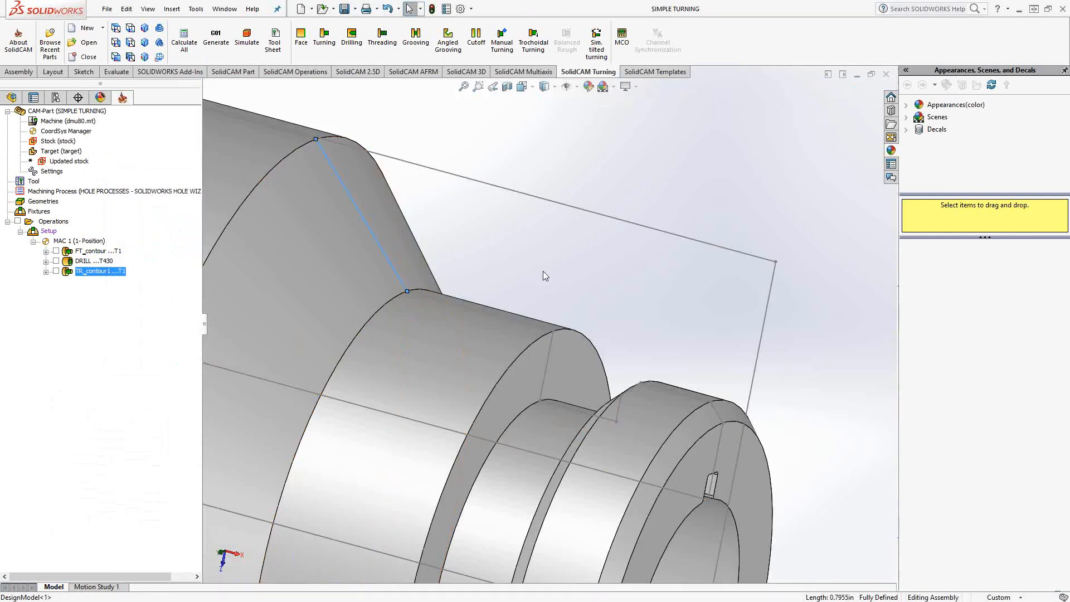
Step: Add a Turning operation after TR_contour1
right_click(91, 277)
mouse_move(194, 104)
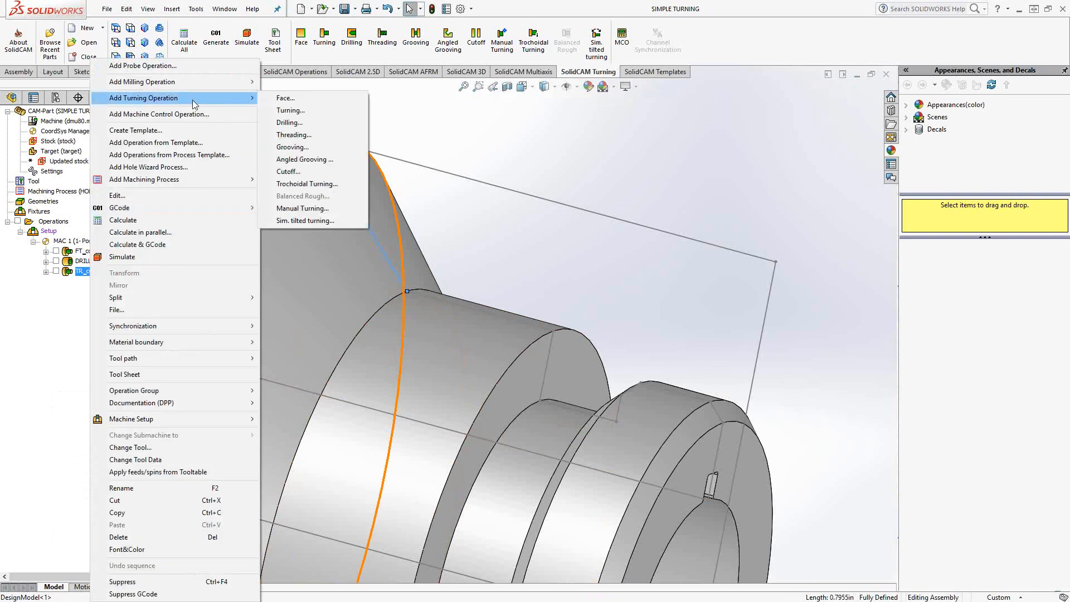
left_click(293, 110)
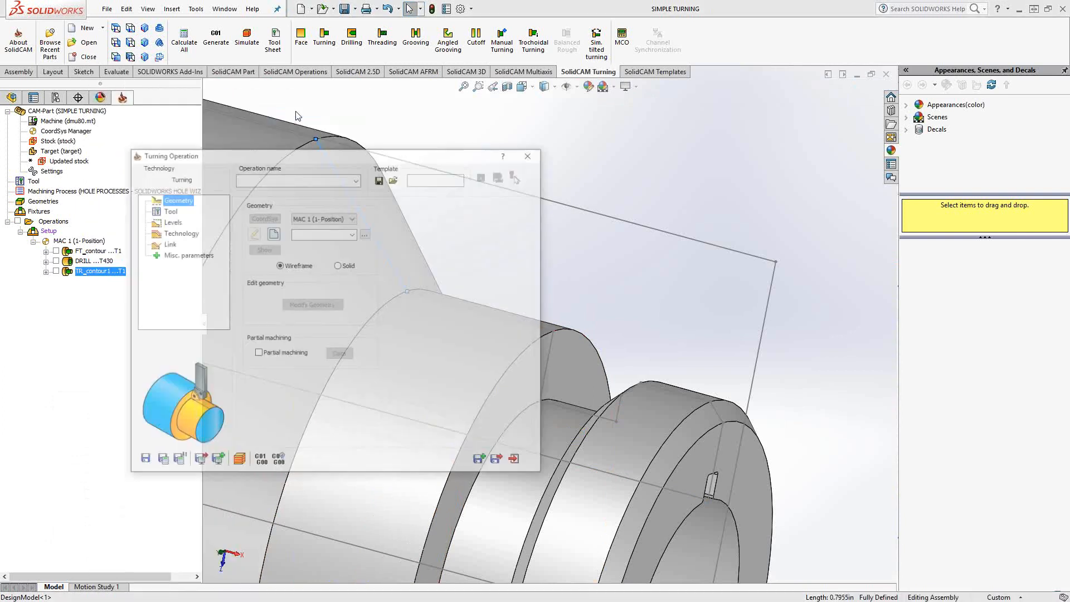
Step: Define new wireframe geometry contour2 for the operation by chaining the bore line from the front face inward
left_click(274, 234)
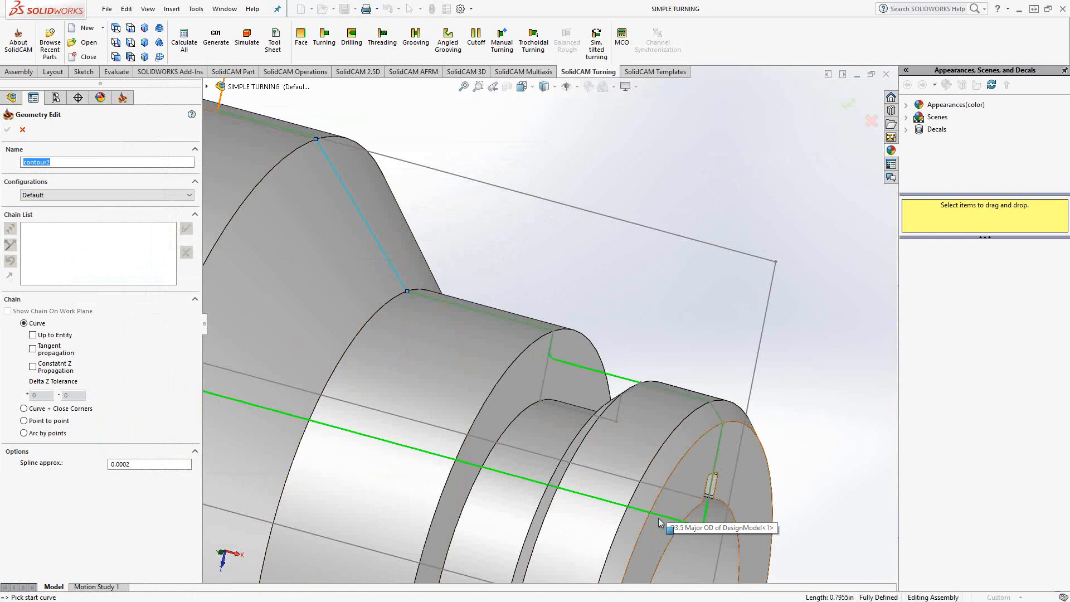
scroll(658, 518, "up", 3)
scroll(658, 517, "down", 3)
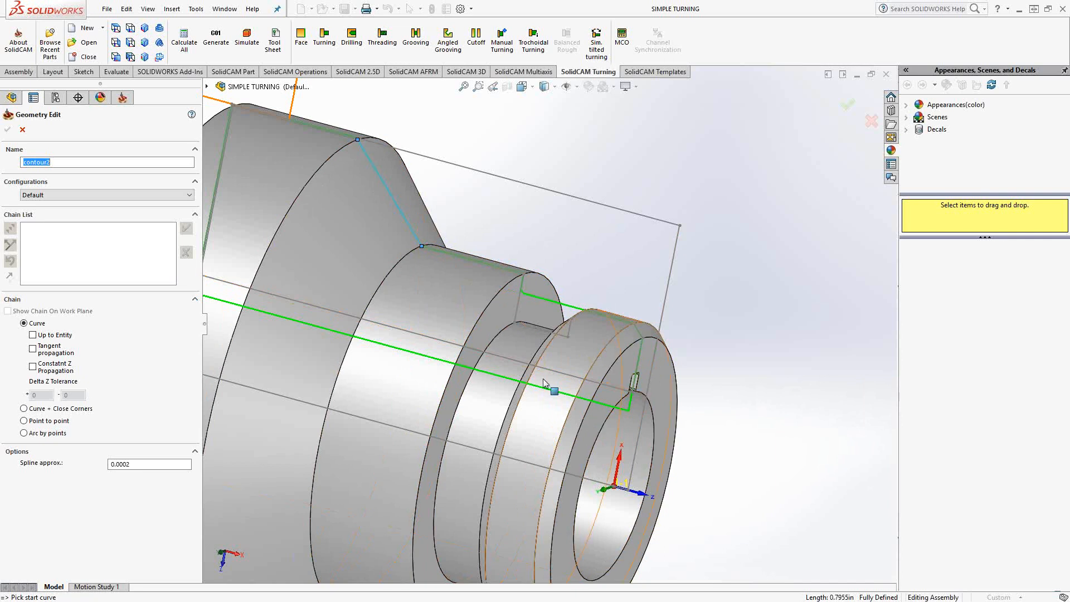
scroll(561, 406, "up", 1)
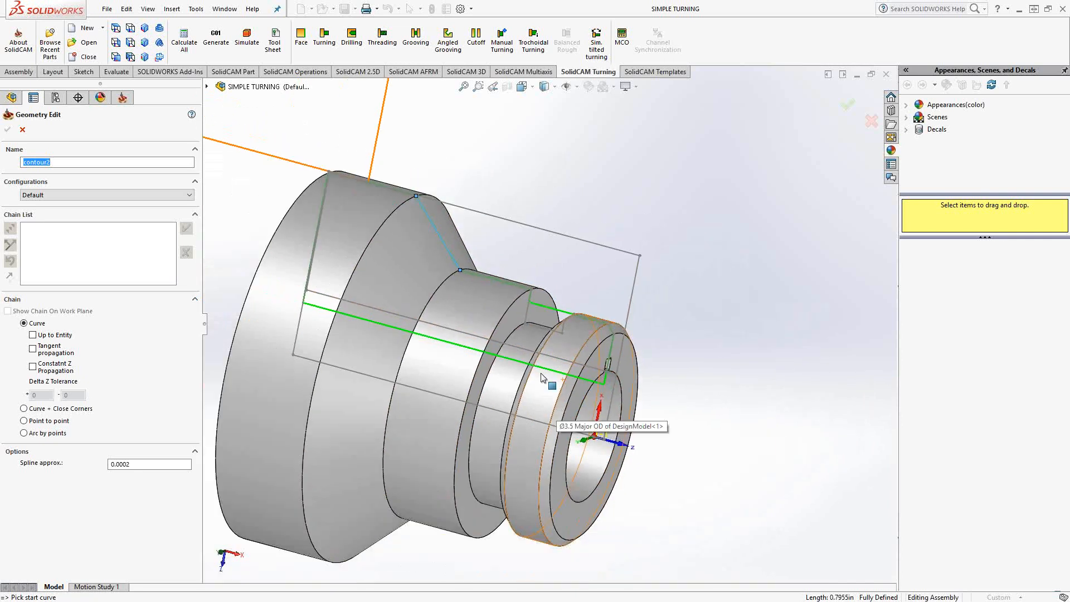
scroll(544, 385, "down", 2)
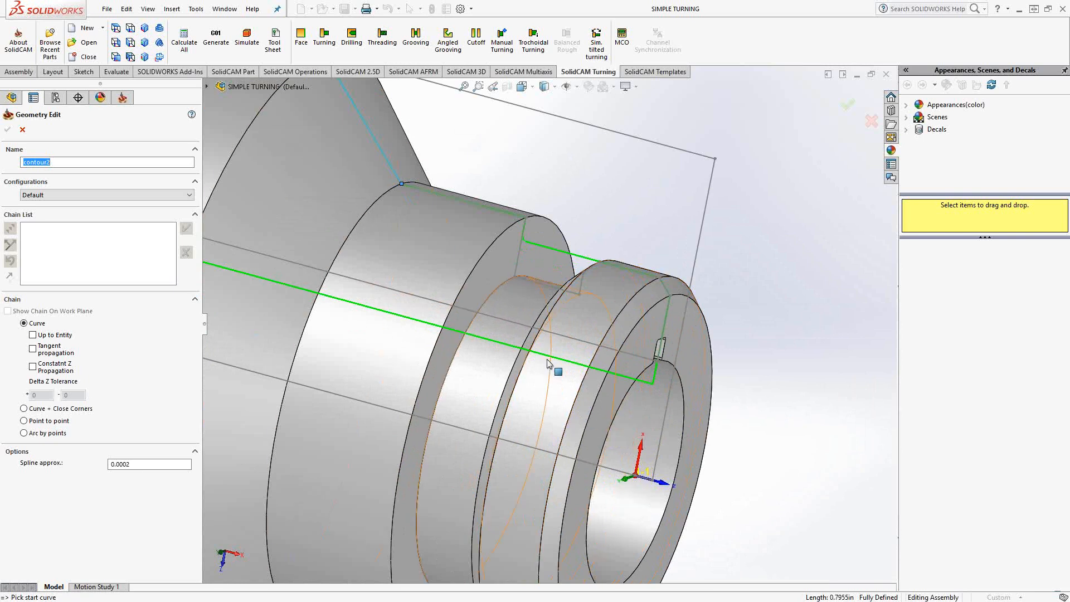
left_click(641, 355)
scroll(580, 352, "up", 3)
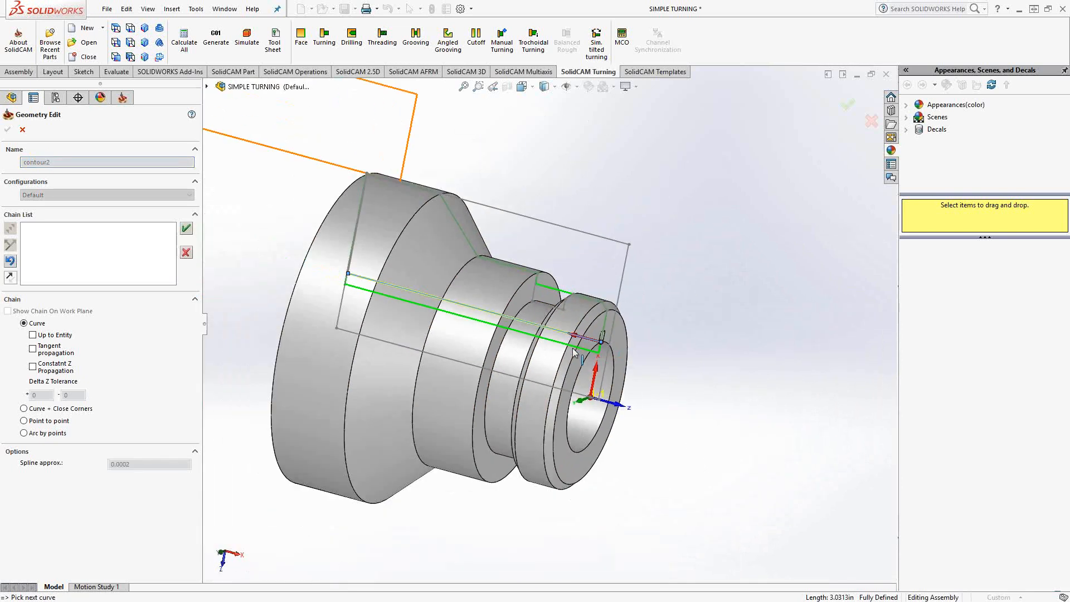
scroll(577, 351, "down", 2)
left_click(187, 229)
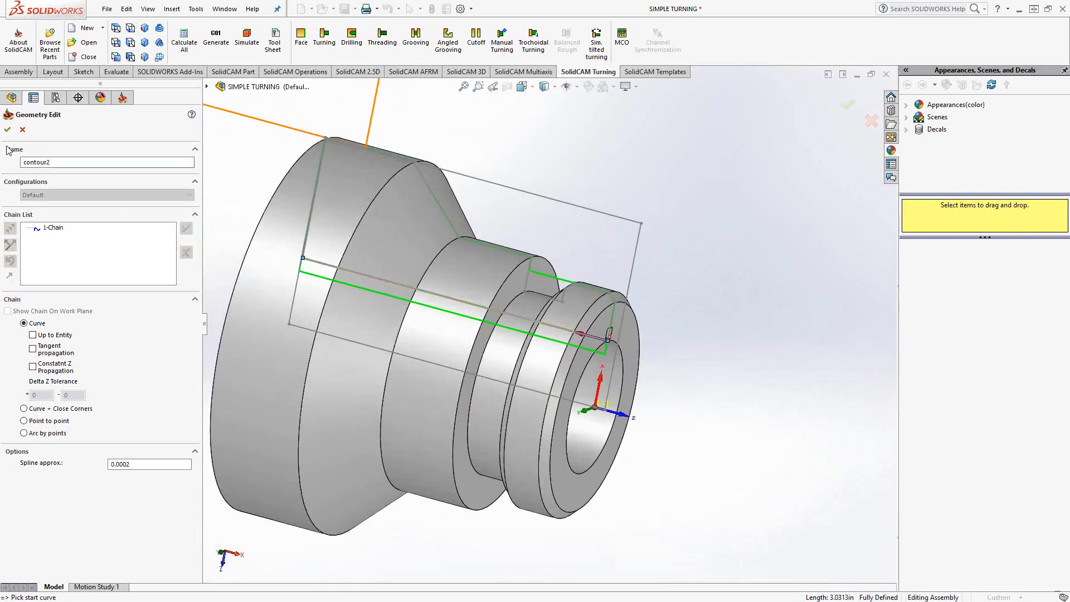
left_click(7, 130)
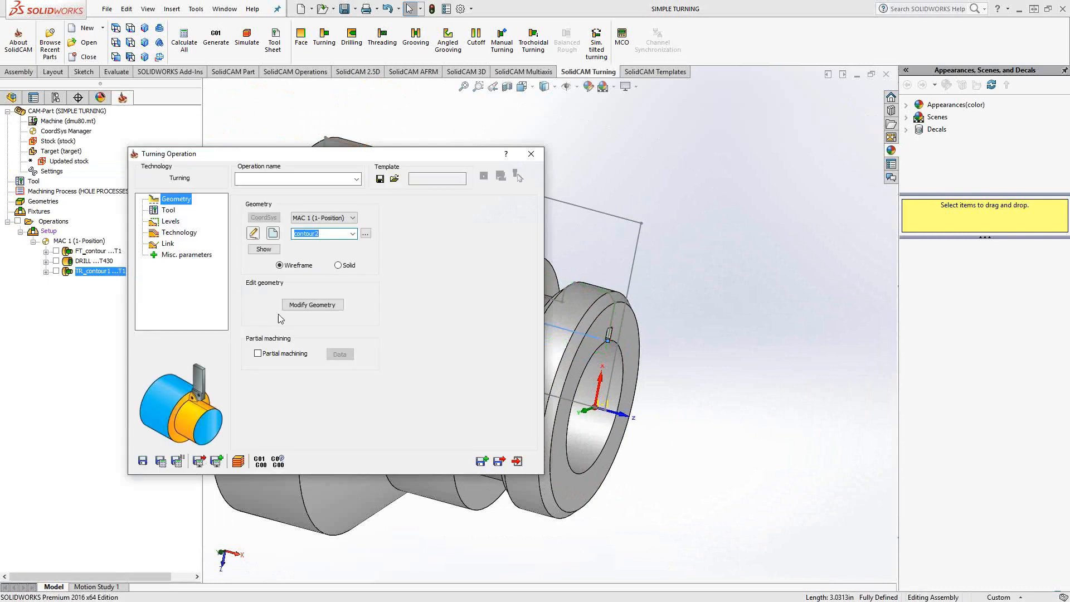
Step: Modify the contour2 geometry by trimming the end of the chain with a tangential end extension distance of -1.25
left_click(304, 305)
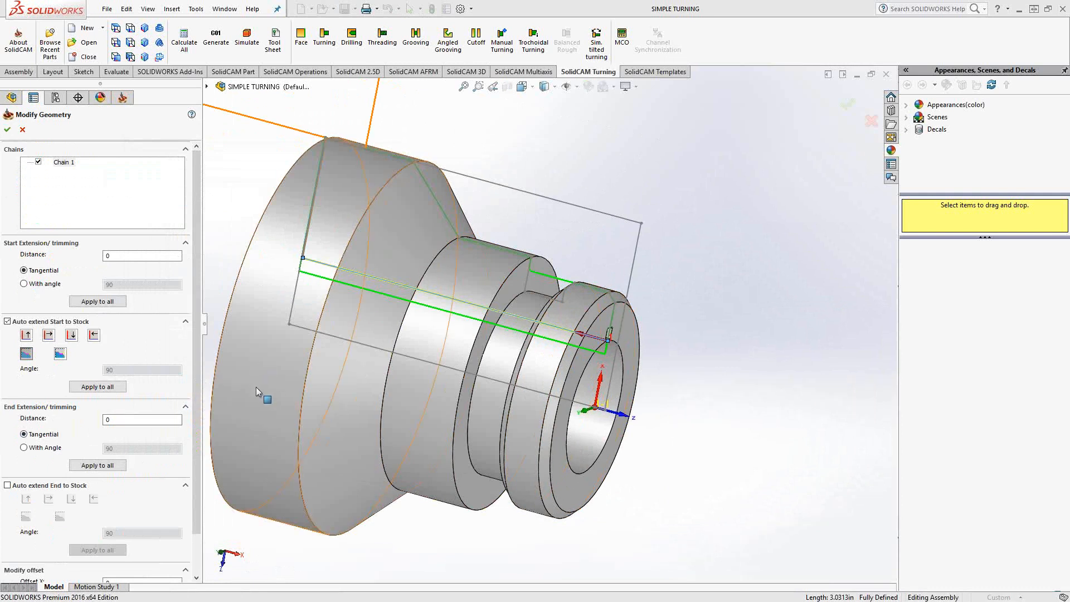
left_click(86, 418)
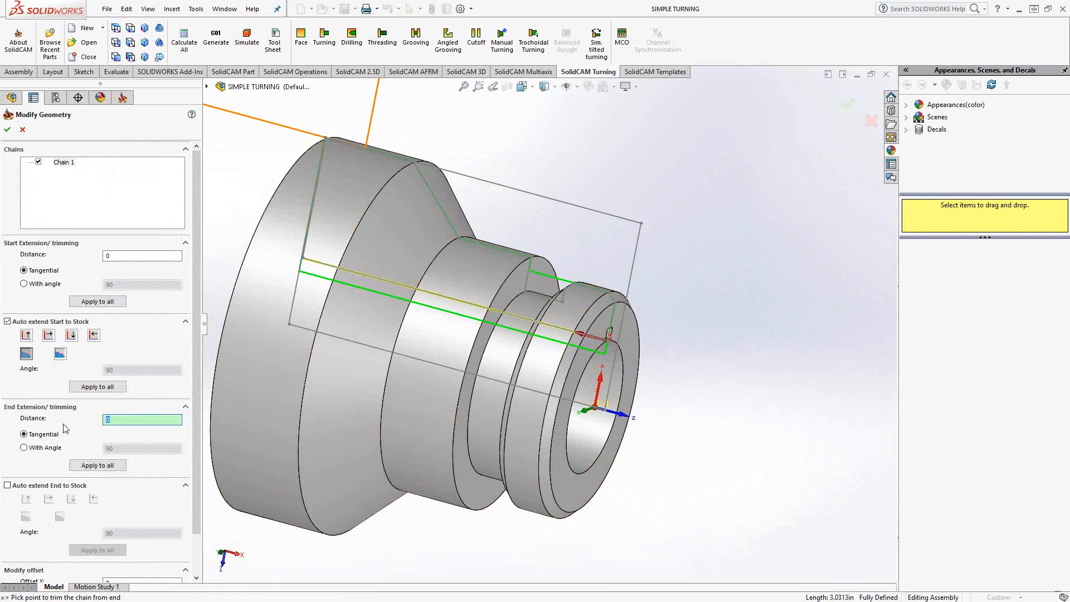
type("-1.25")
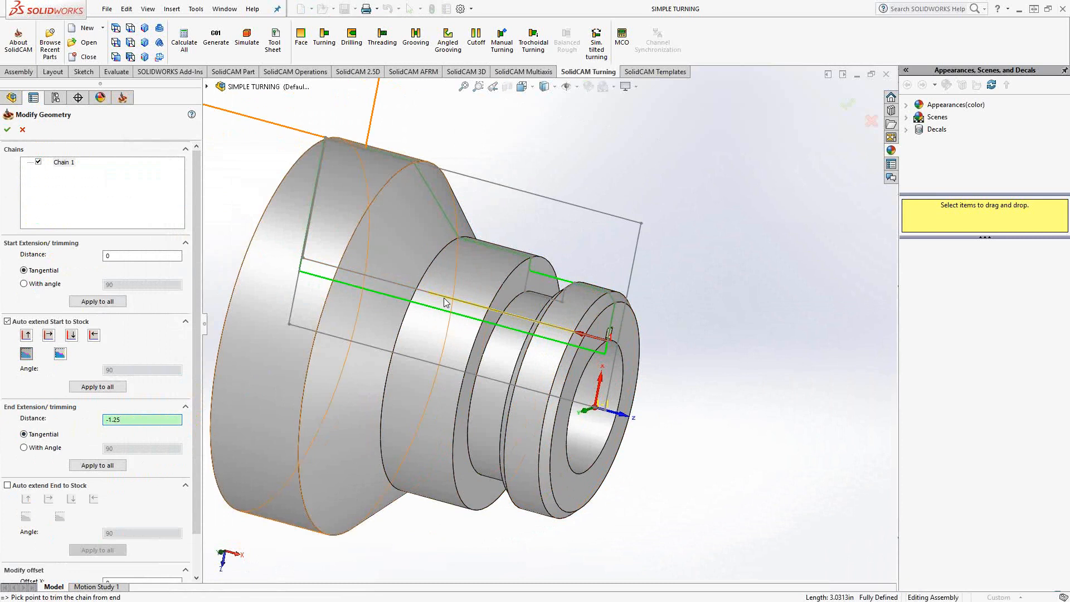
left_click(7, 131)
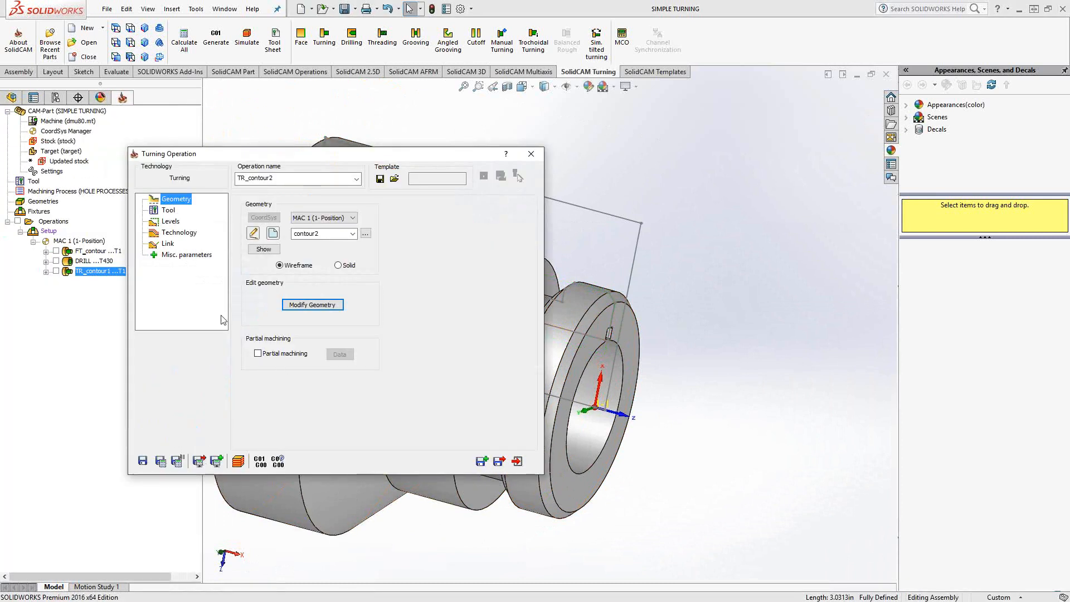
Step: Assign tool number 2, the Internal Turning Bar, to the TR_contour2 operation
left_click(167, 210)
left_click(312, 409)
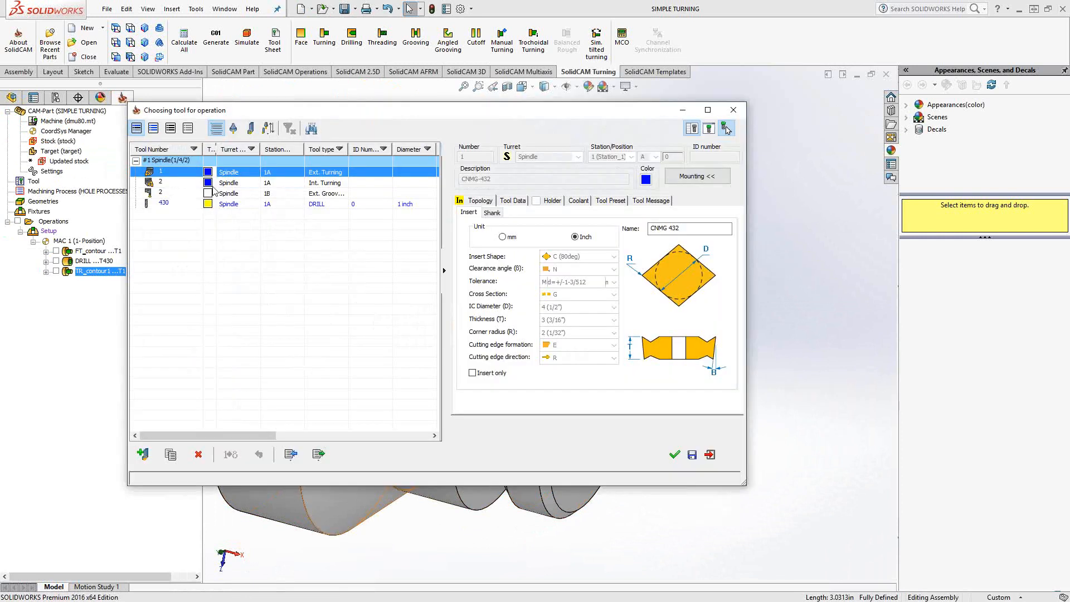
left_click(174, 184)
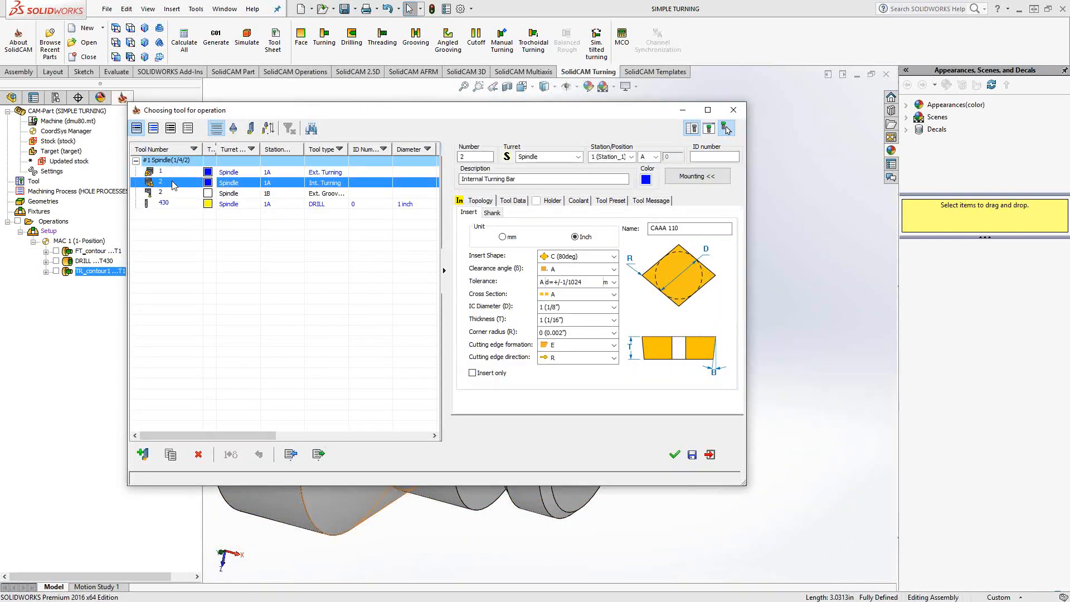
left_click(675, 456)
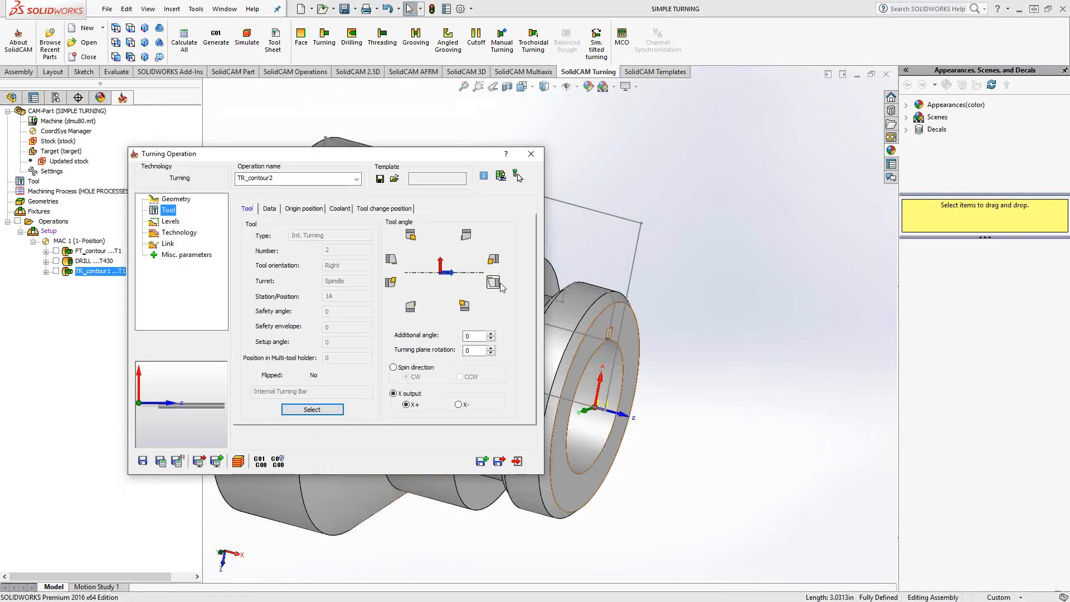
Step: Review the operation's levels, mode and roughing parameters, and set the finish to ISO-Turning method
left_click(172, 222)
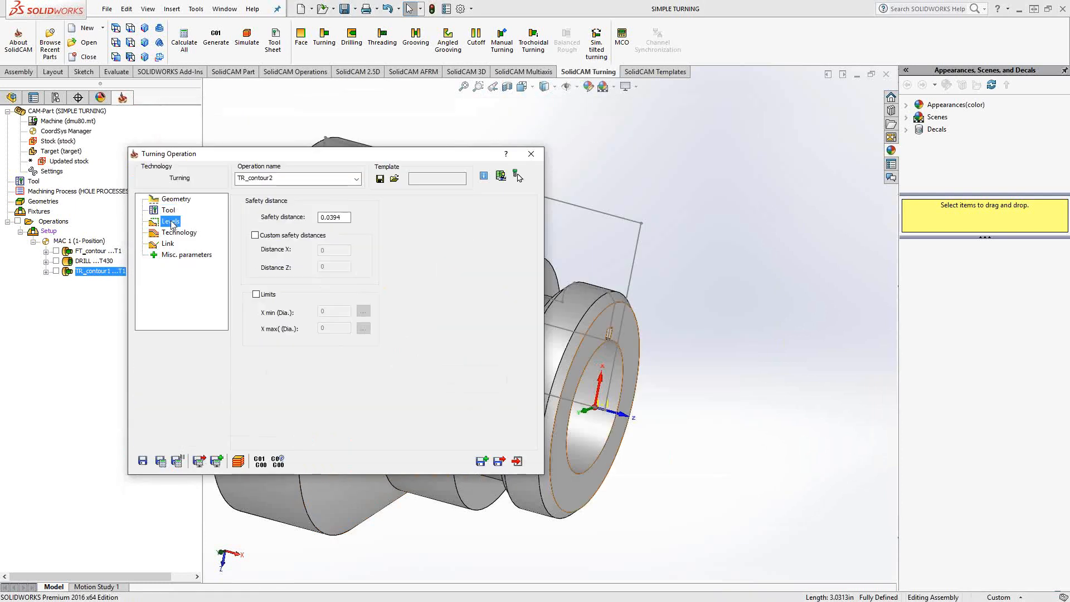
left_click(178, 235)
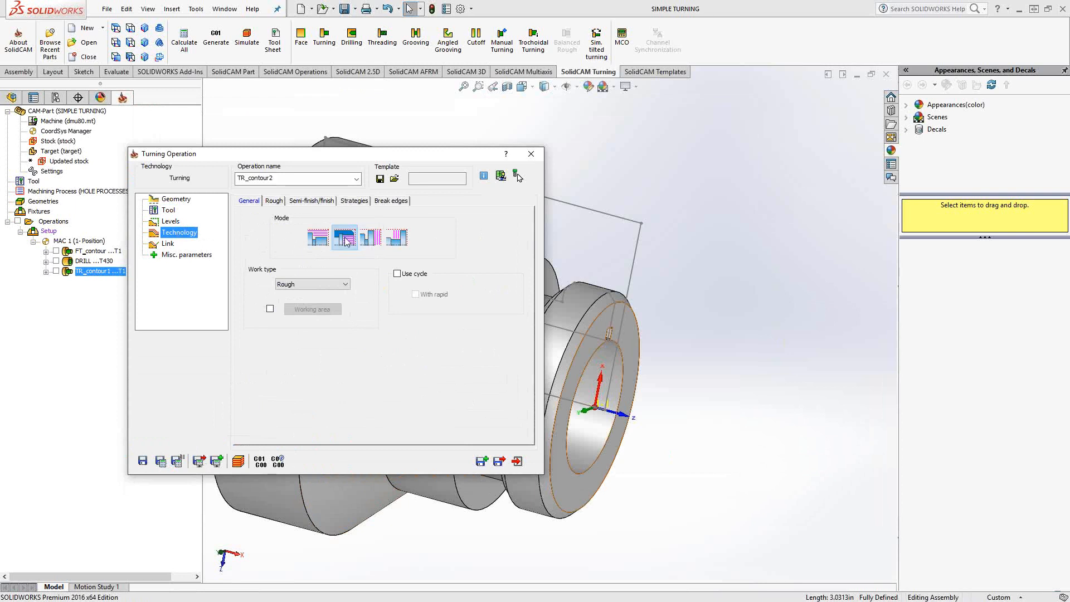
left_click(275, 201)
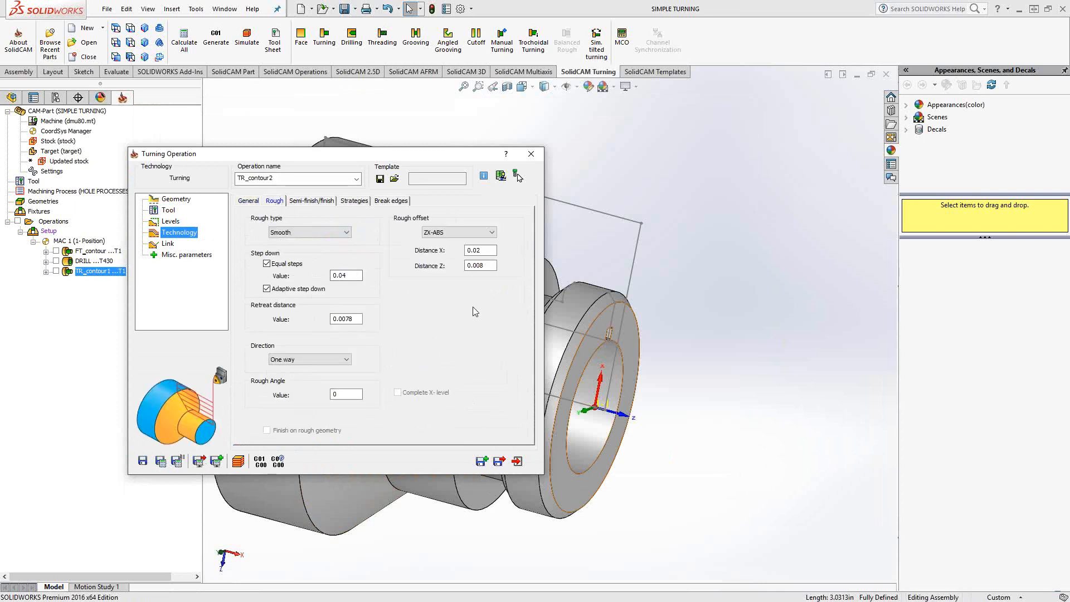
left_click(347, 275)
left_click(311, 202)
left_click(477, 235)
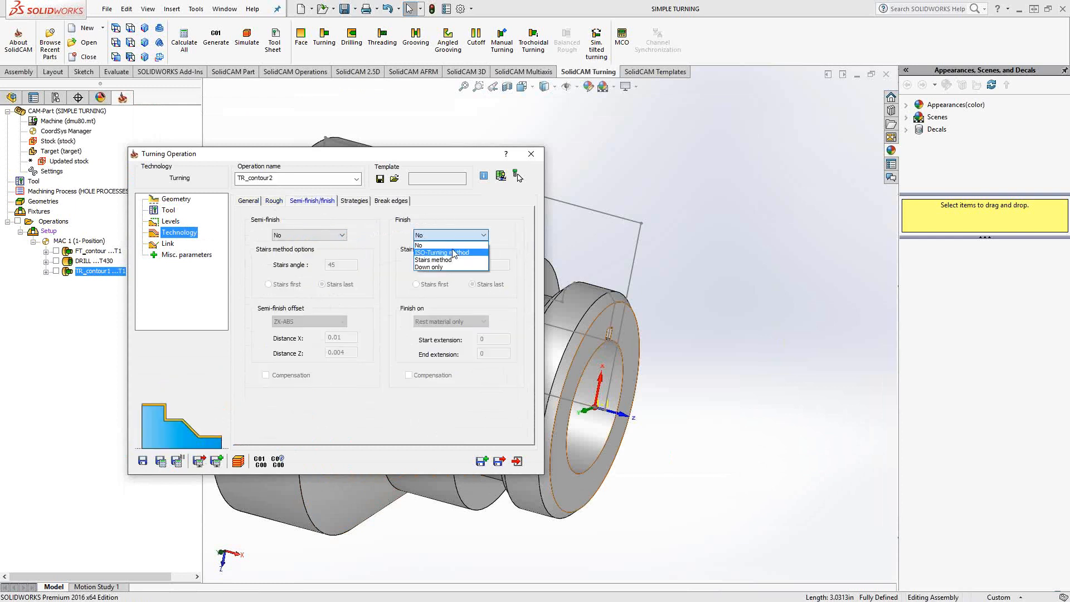
left_click(453, 254)
Step: Check the descending motion strategy and break edge options, and save and calculate the TR_contour2 operation
left_click(355, 202)
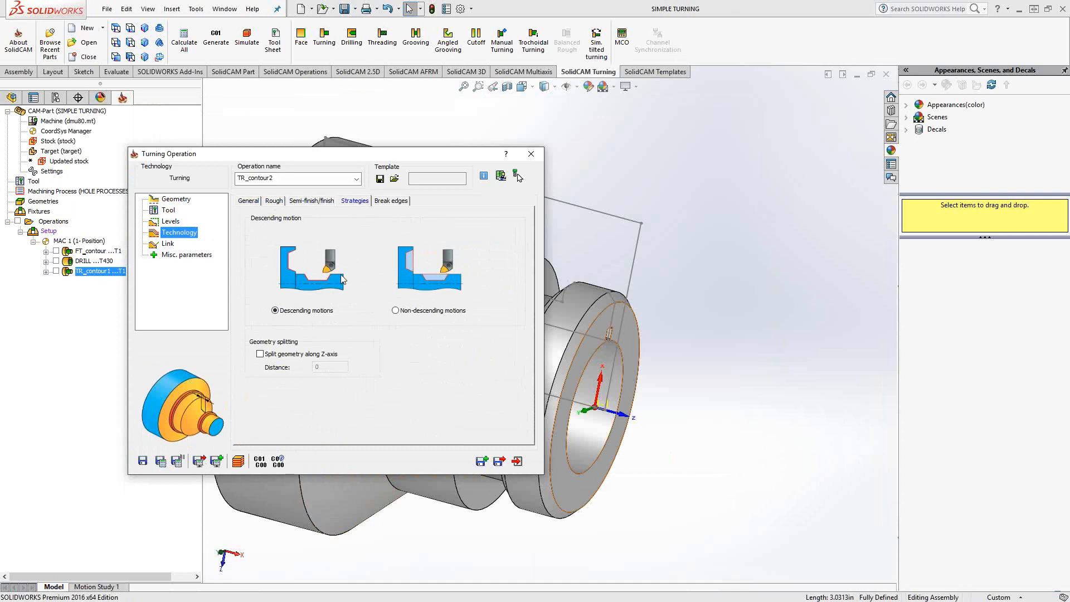
left_click(389, 202)
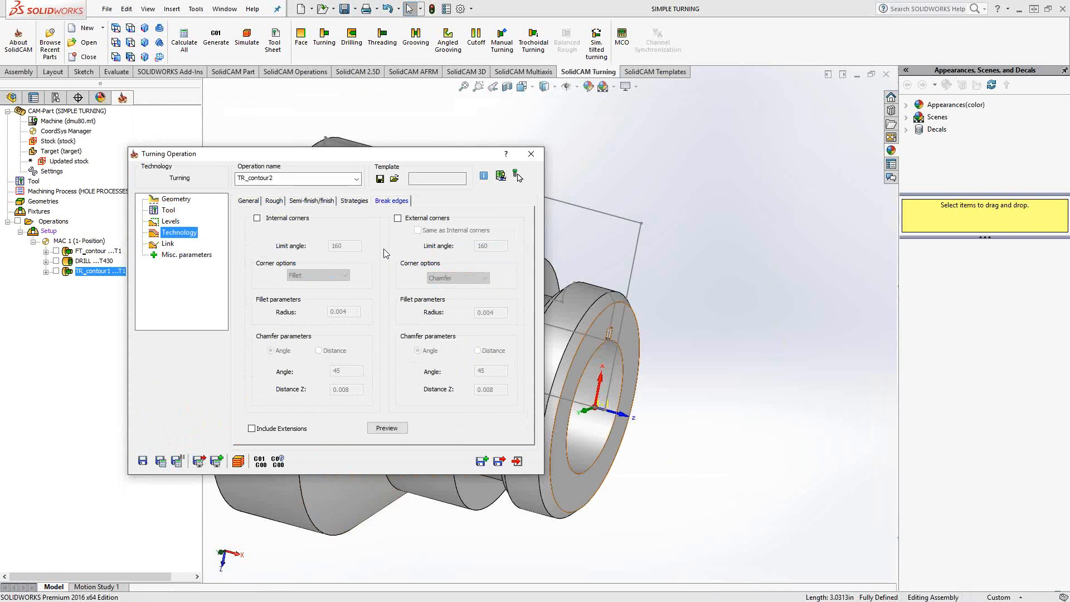
left_click(160, 461)
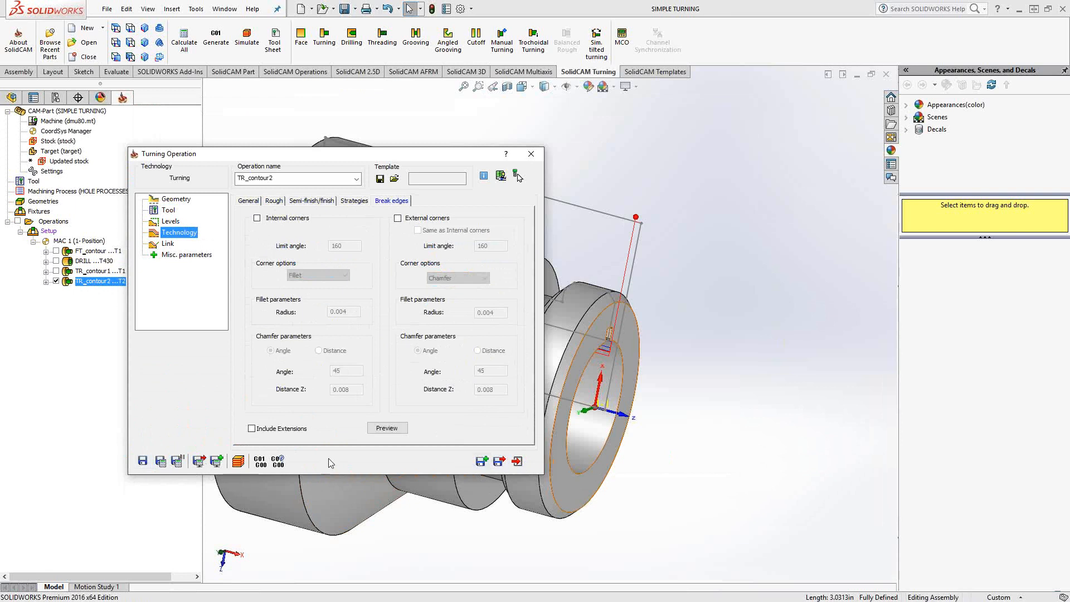
Step: Run the 2D Turning simulation of TR_contour2 showing both toolpath and material in the bore
left_click(238, 461)
left_click(184, 218)
middle_click_drag(413, 317, 463, 308)
scroll(463, 305, "up", 3)
middle_click_drag(654, 279, 599, 310)
left_click(147, 349)
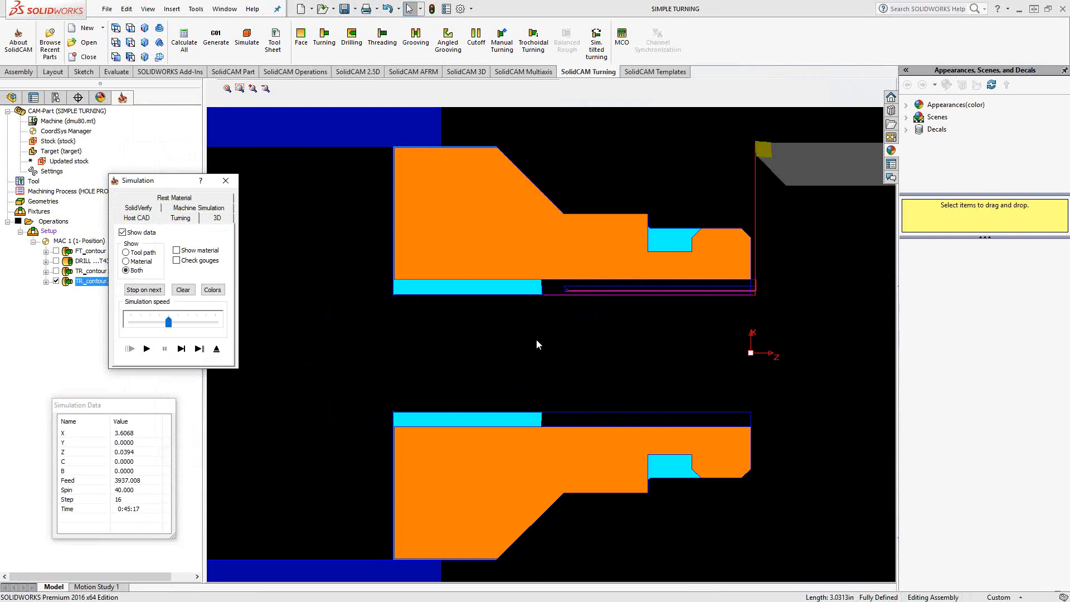
Step: Exit the simulation, close the turning operation, and hide the TR_contour2 toolpath
left_click(217, 349)
left_click(518, 463)
left_click(57, 281)
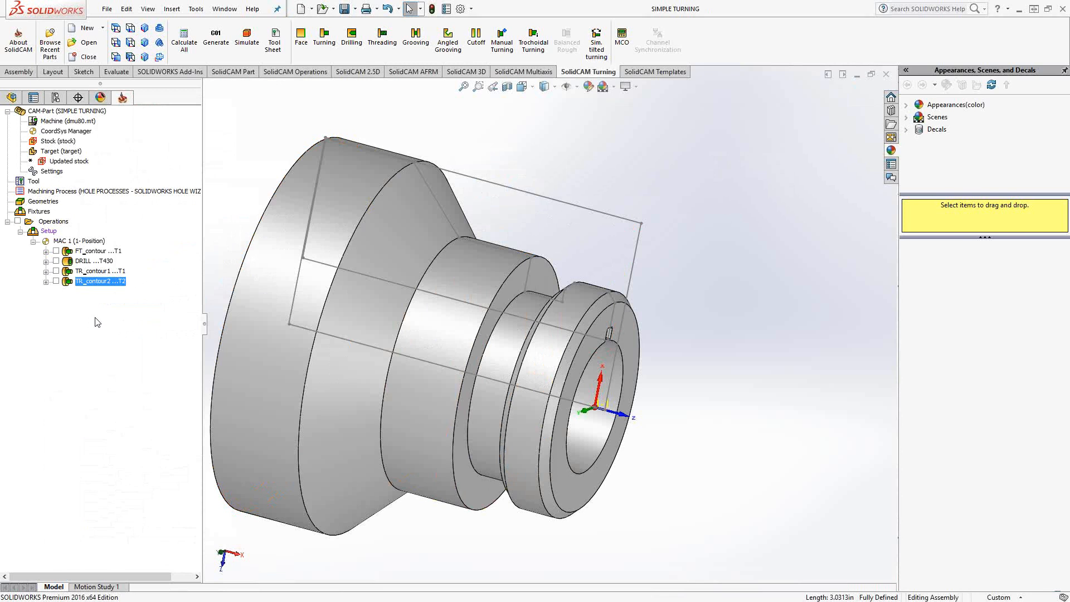
Step: Add a Grooving operation and define geometry contour3 by chaining the groove profile from its chamfered edge to the opposite wall
right_click(96, 286)
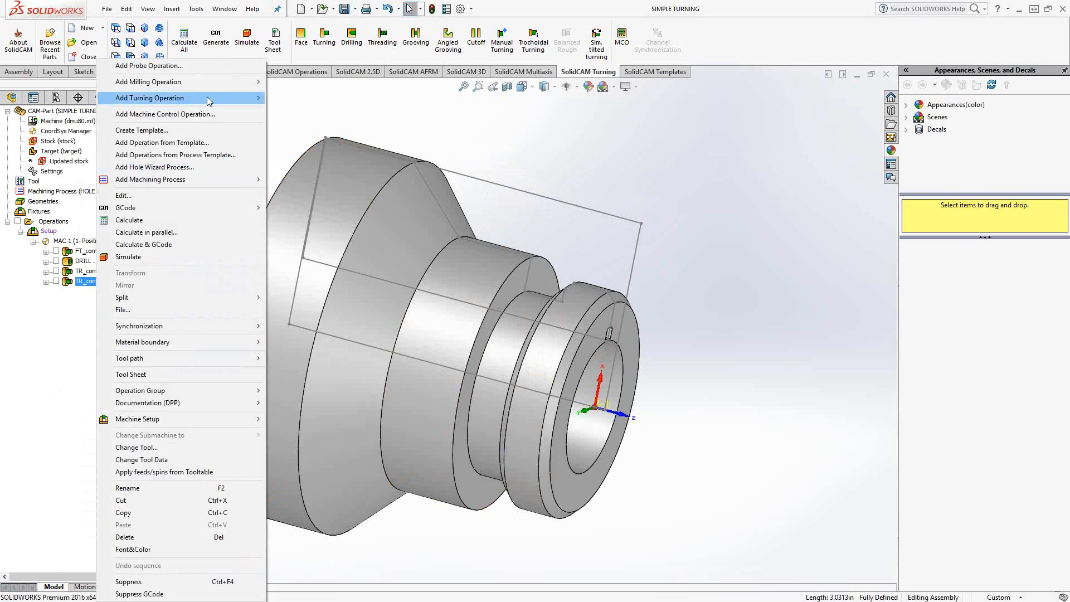
mouse_move(209, 100)
left_click(300, 147)
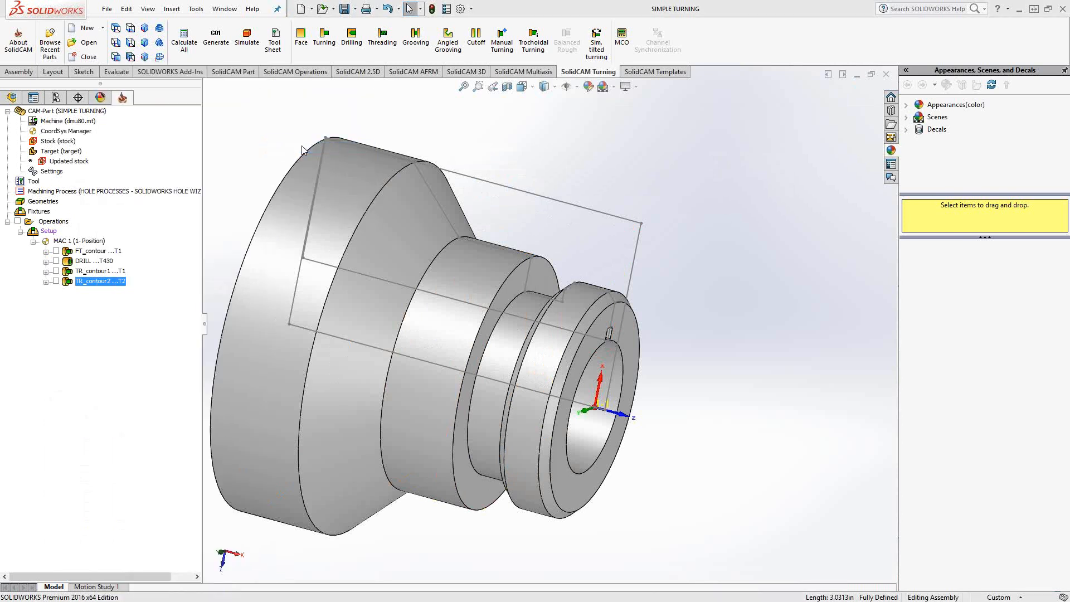
left_click(272, 237)
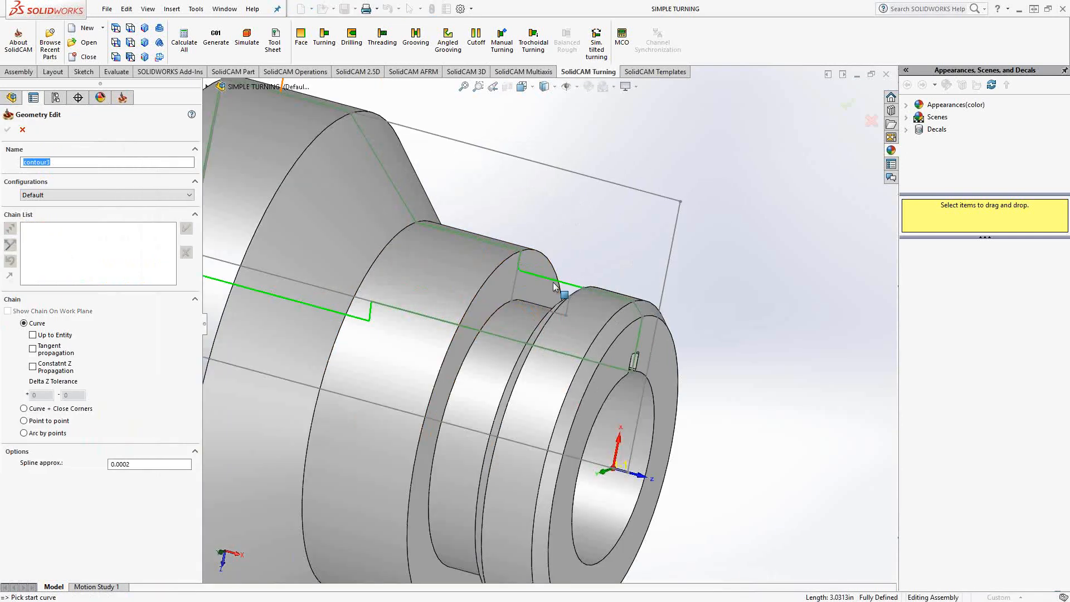
scroll(554, 287, "down", 5)
left_click(623, 336)
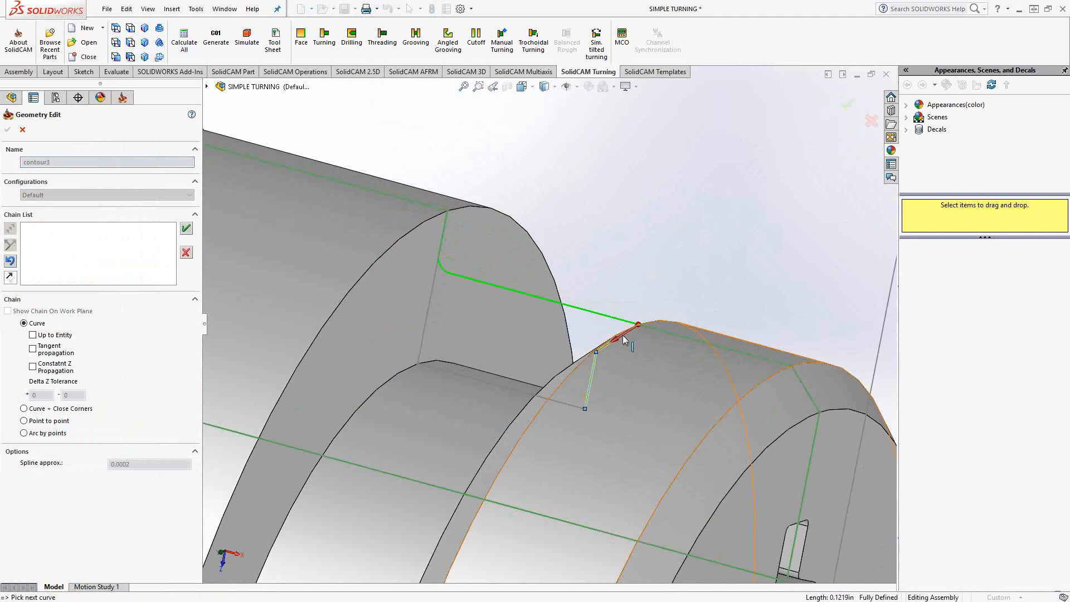
left_click(427, 310)
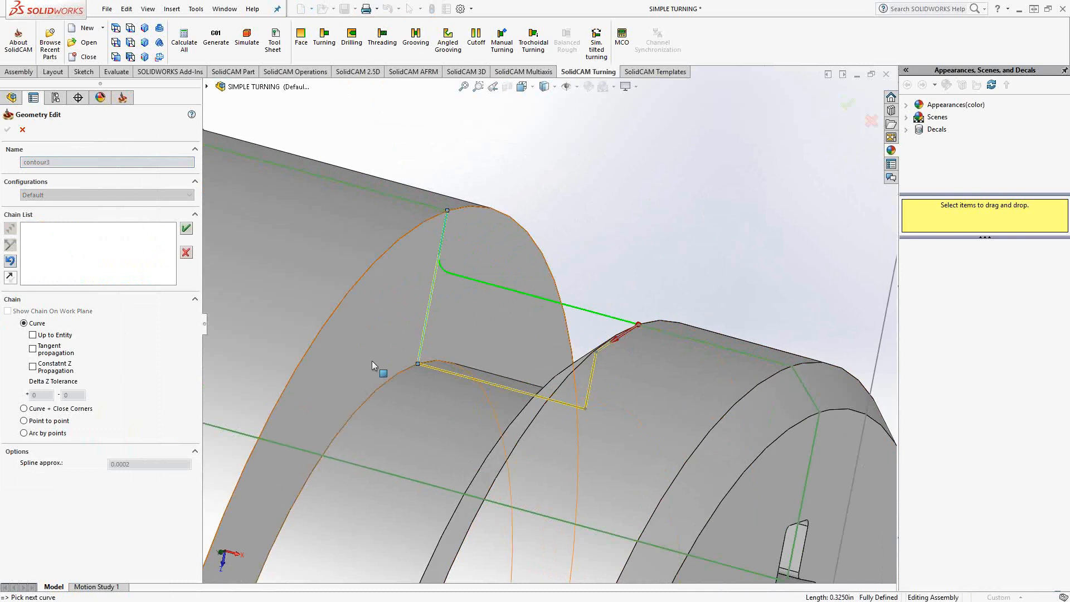
left_click(186, 229)
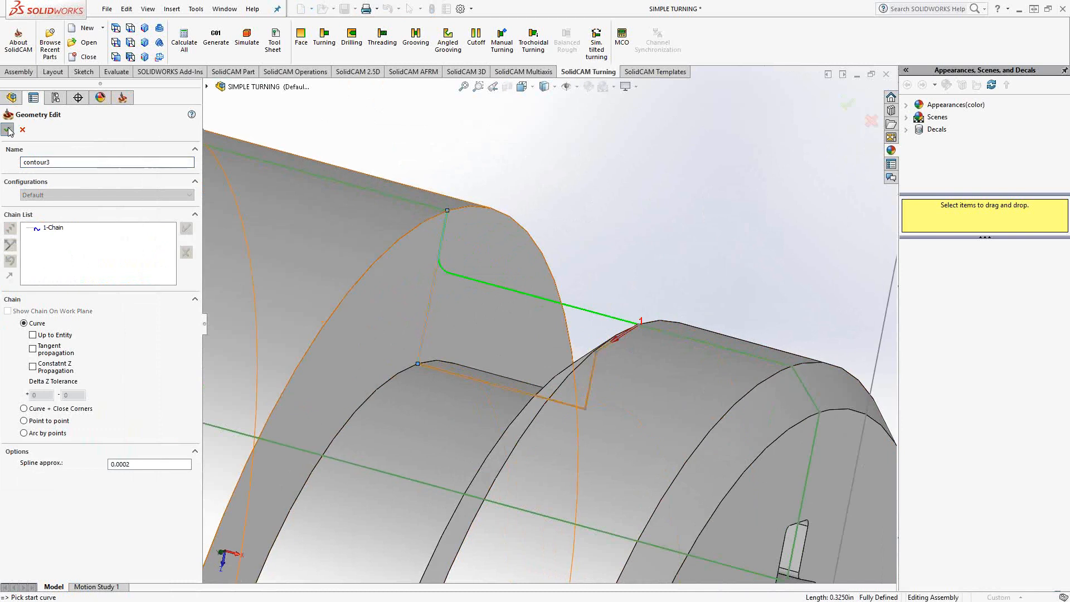
Step: Assign tool number 2, the external grooving tool at station 1B, to the GR_contour3 operation
left_click(168, 209)
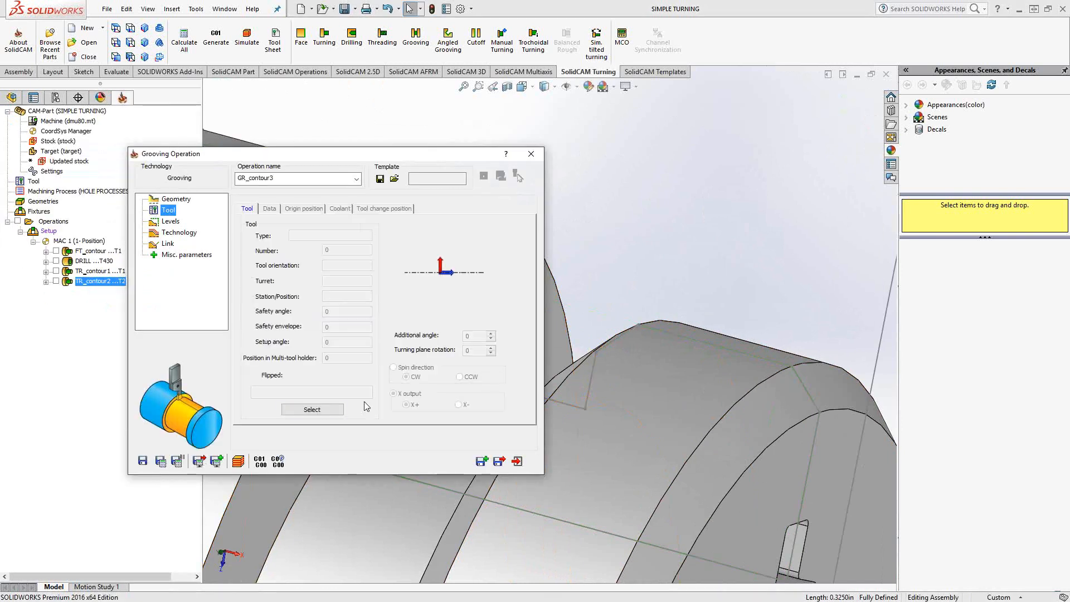
left_click(323, 410)
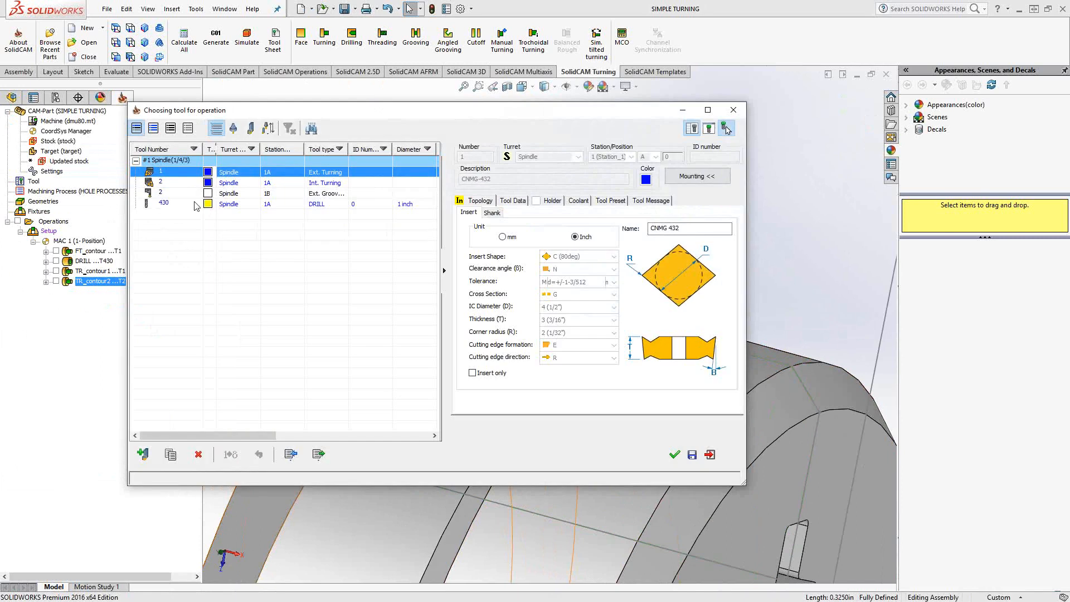
left_click(167, 194)
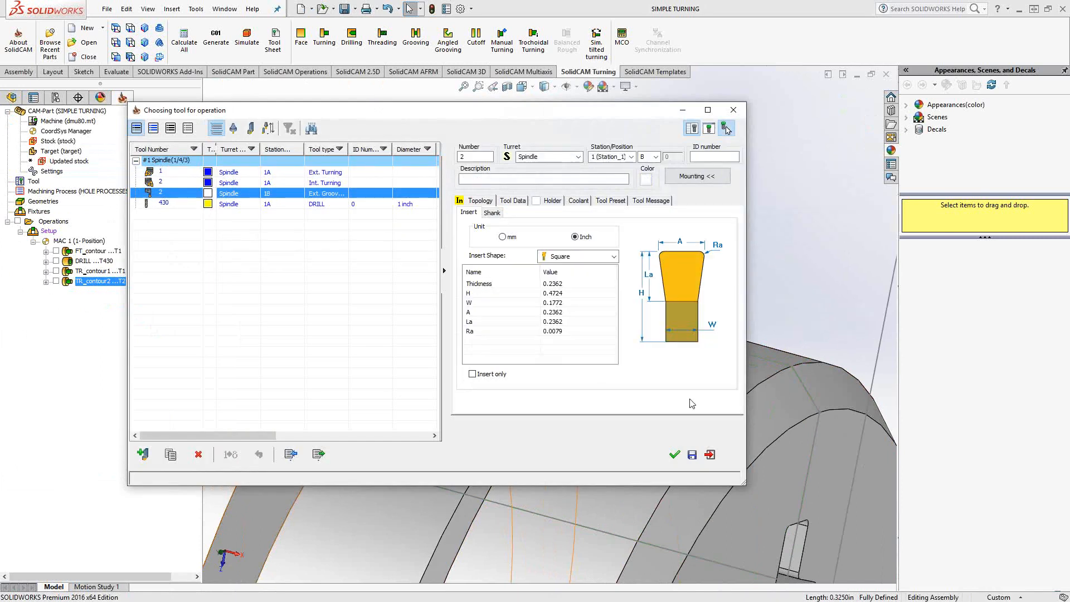
left_click(674, 455)
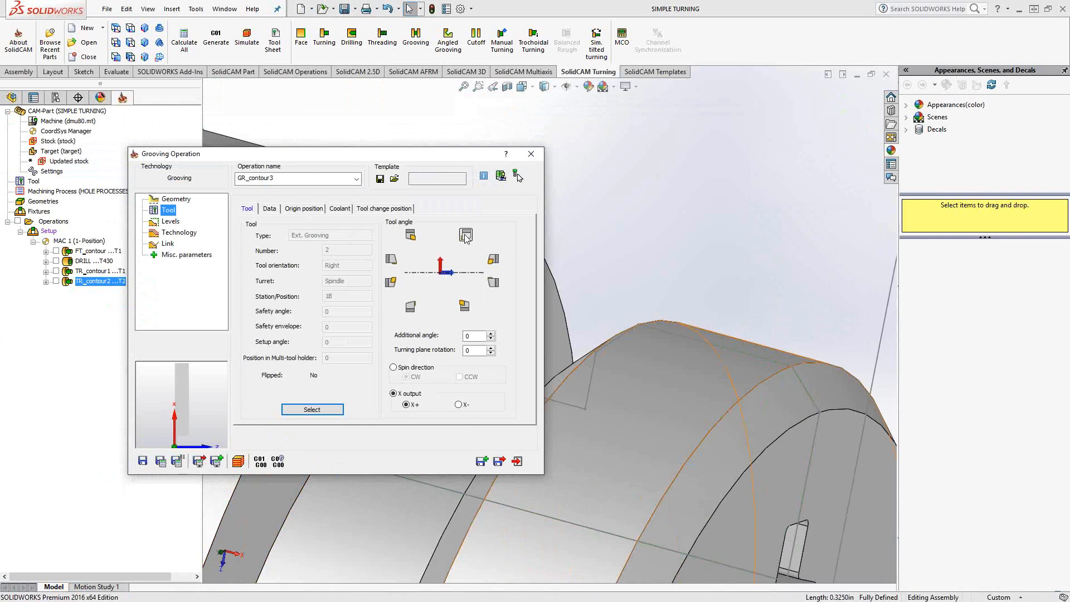
Step: Review the safety distance, general technology settings and rough step-down types of the GR_contour3 operation
left_click(170, 223)
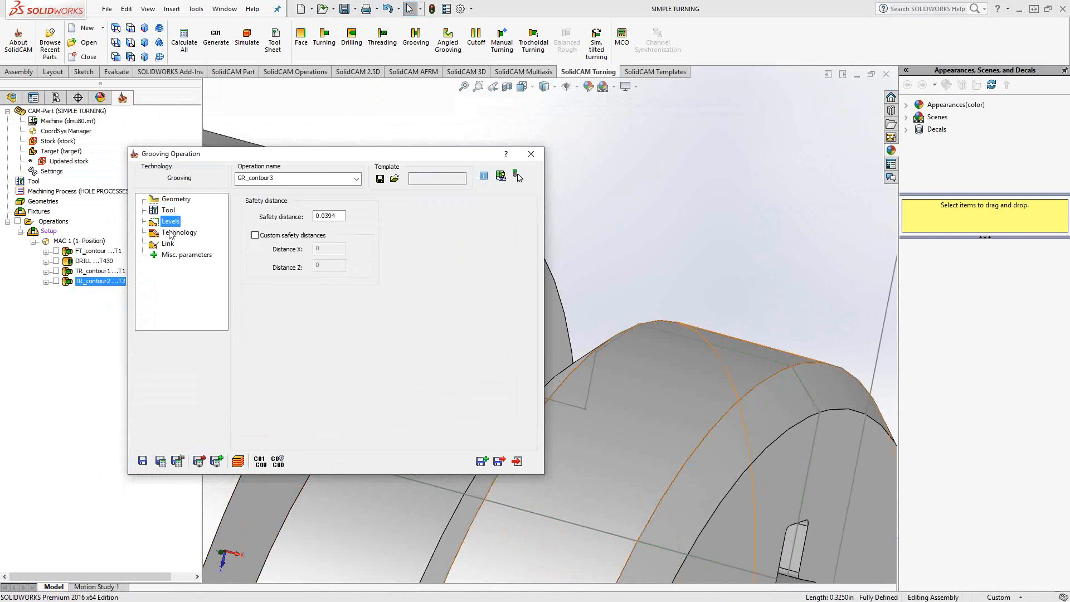
left_click(171, 235)
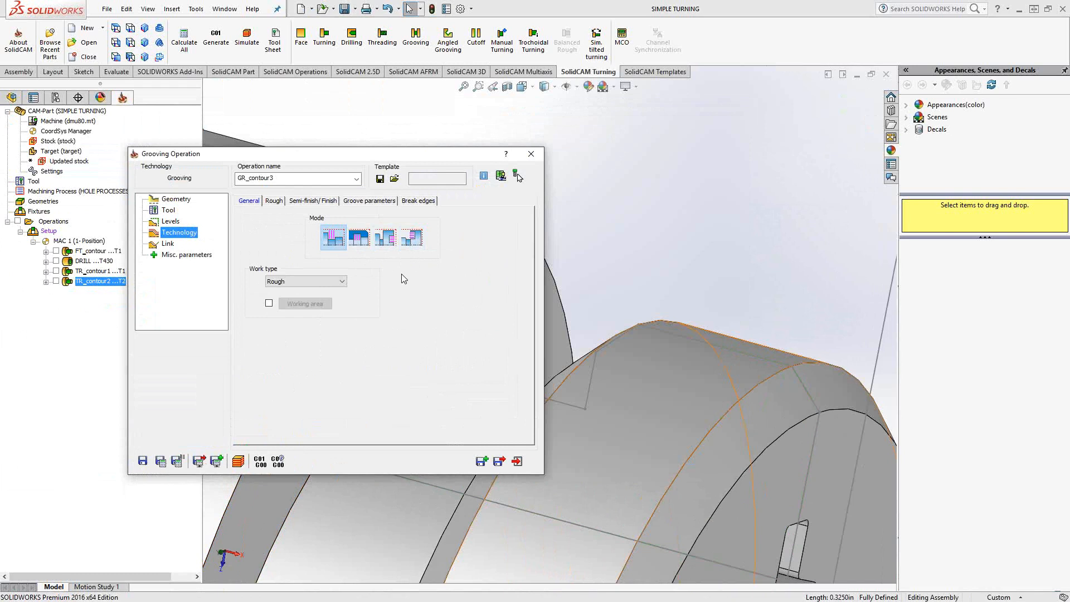
left_click(274, 201)
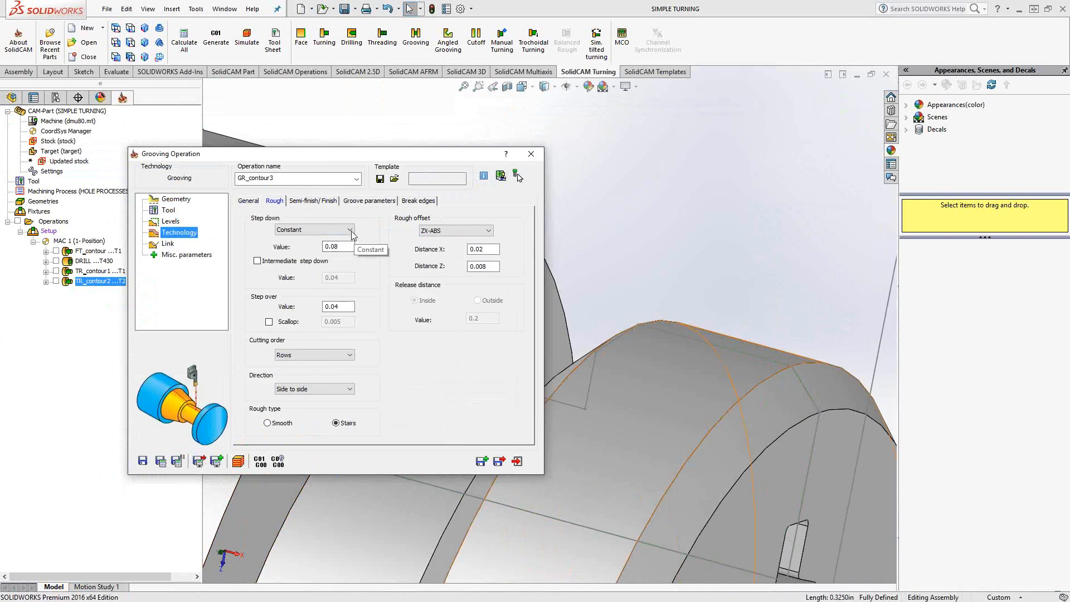
left_click(350, 230)
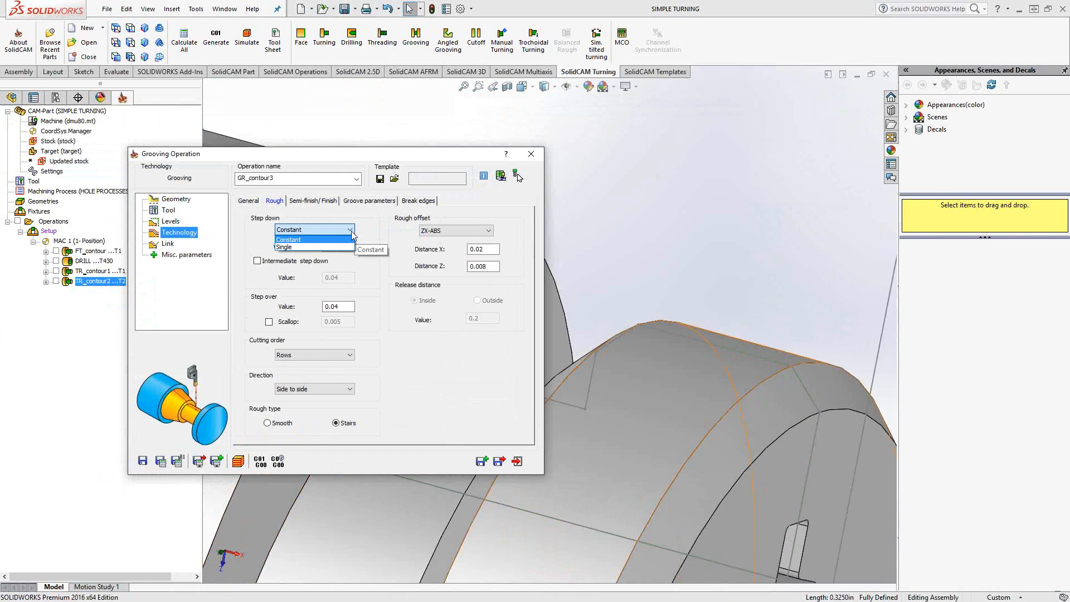
left_click(384, 226)
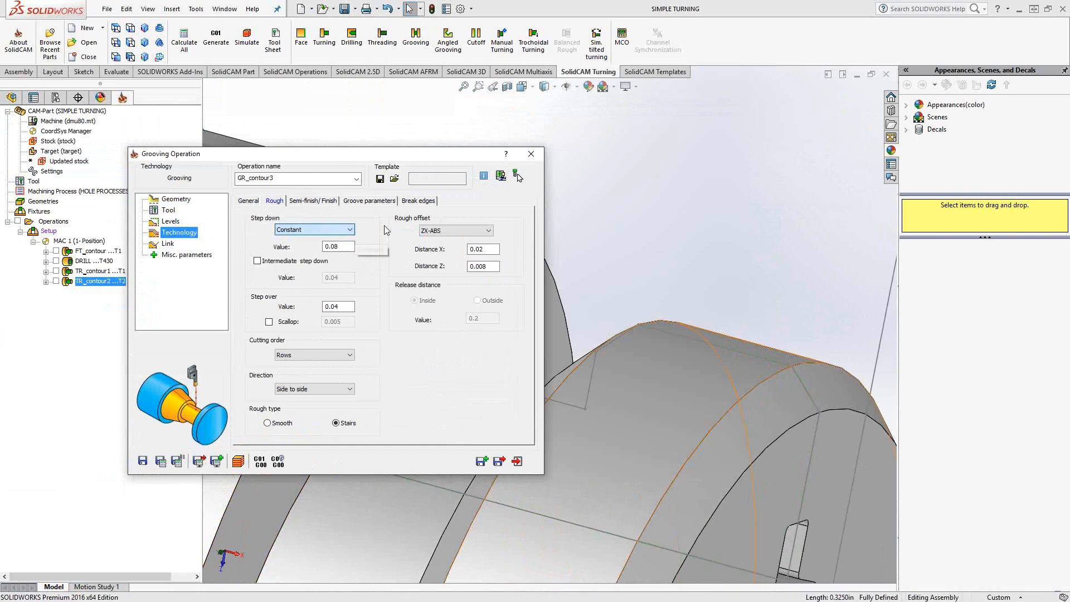
Step: Try the Single step-down type for roughing, restore Constant, and check the step-down and step-over values
left_click_drag(341, 244, 309, 252)
left_click(343, 232)
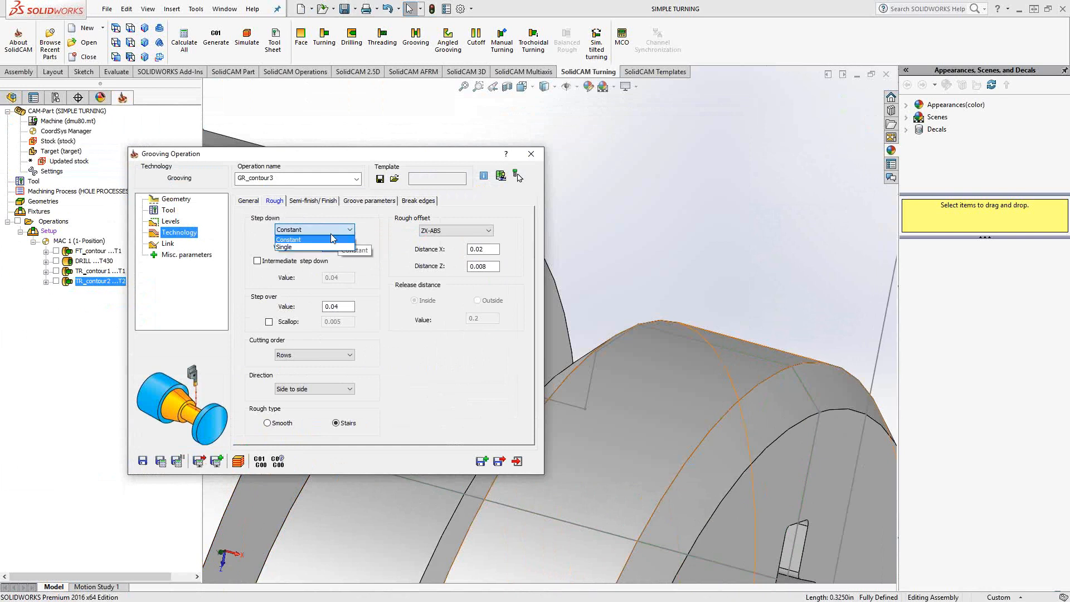
left_click(332, 246)
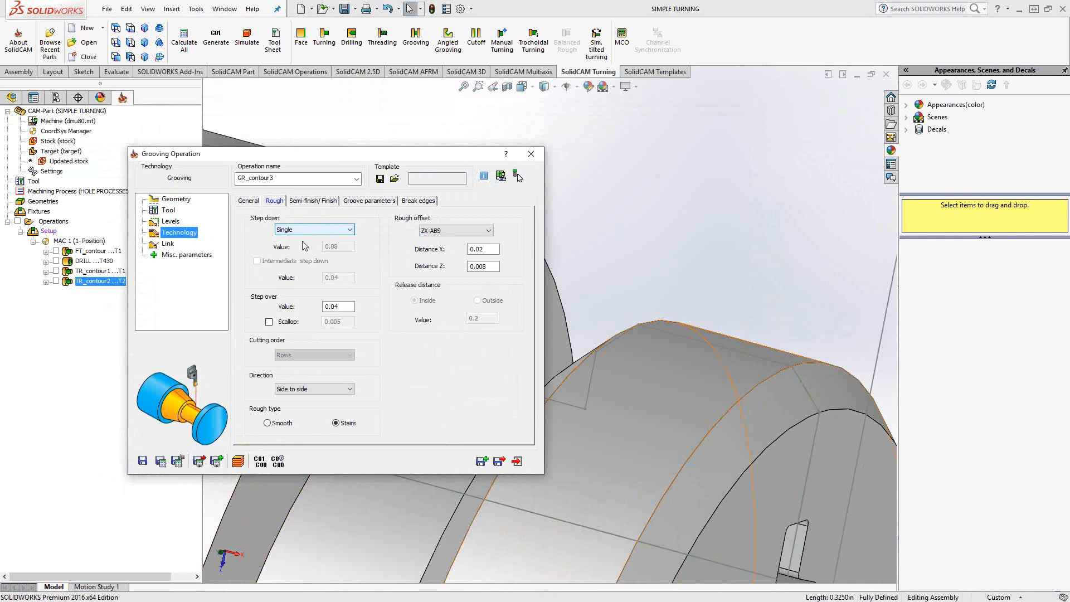
left_click(349, 230)
left_click(307, 239)
key("Tab")
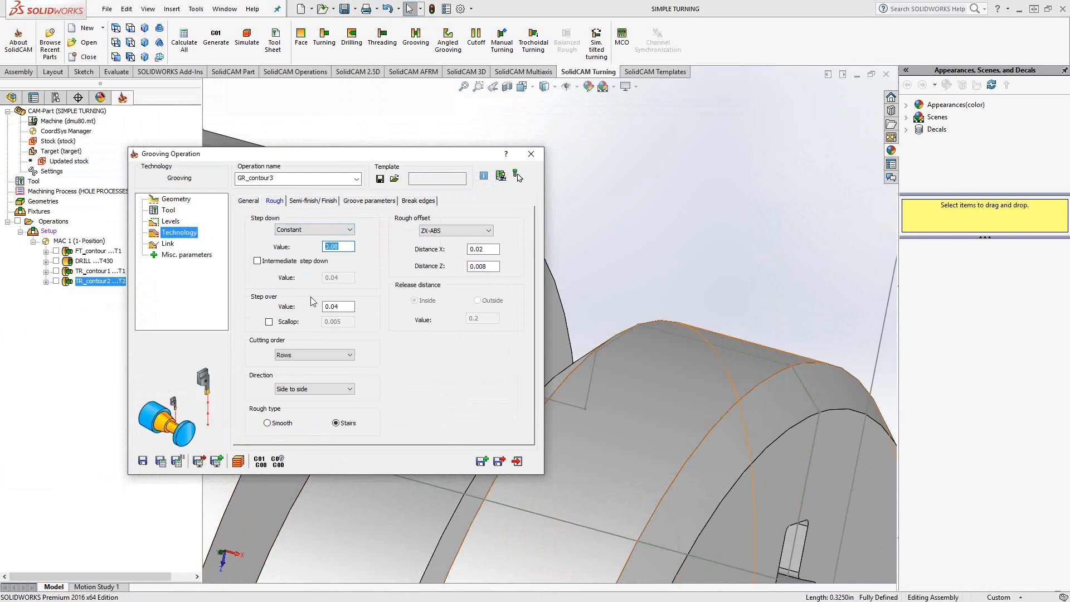
key("Tab")
key("Tab")
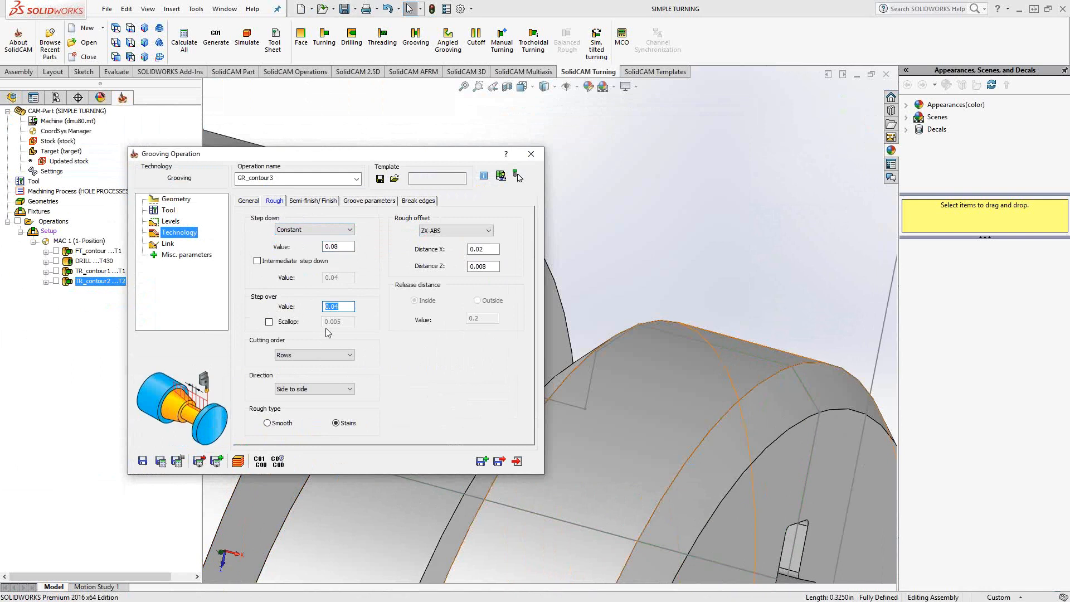
Step: Check the cutting order choices and try the Zigzag, From middle outside, Alternating adjacent and Alternating across directions before restoring Side to side
left_click(350, 355)
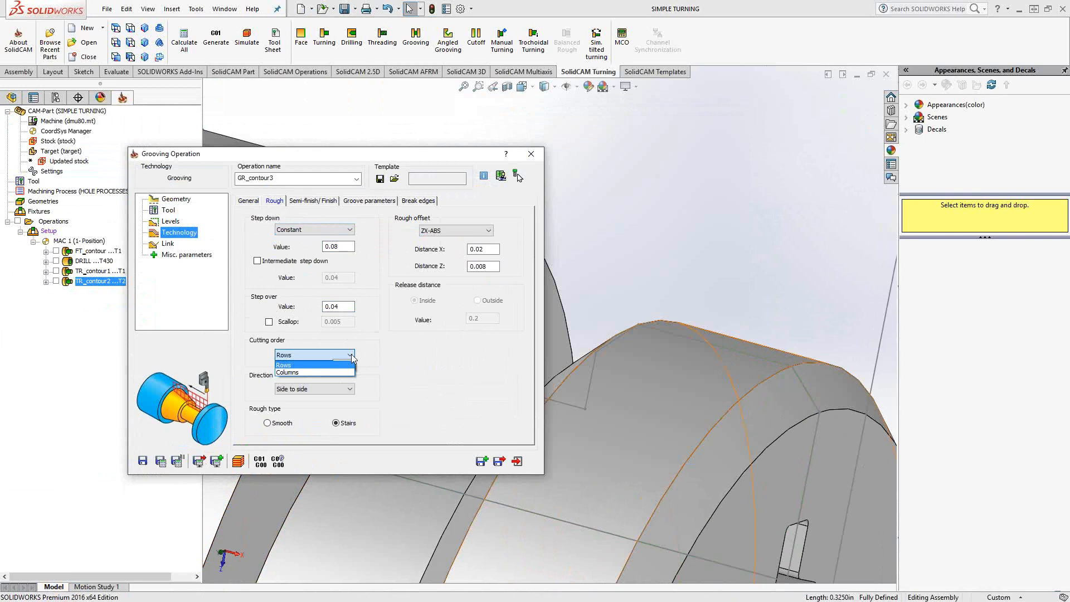
left_click(351, 358)
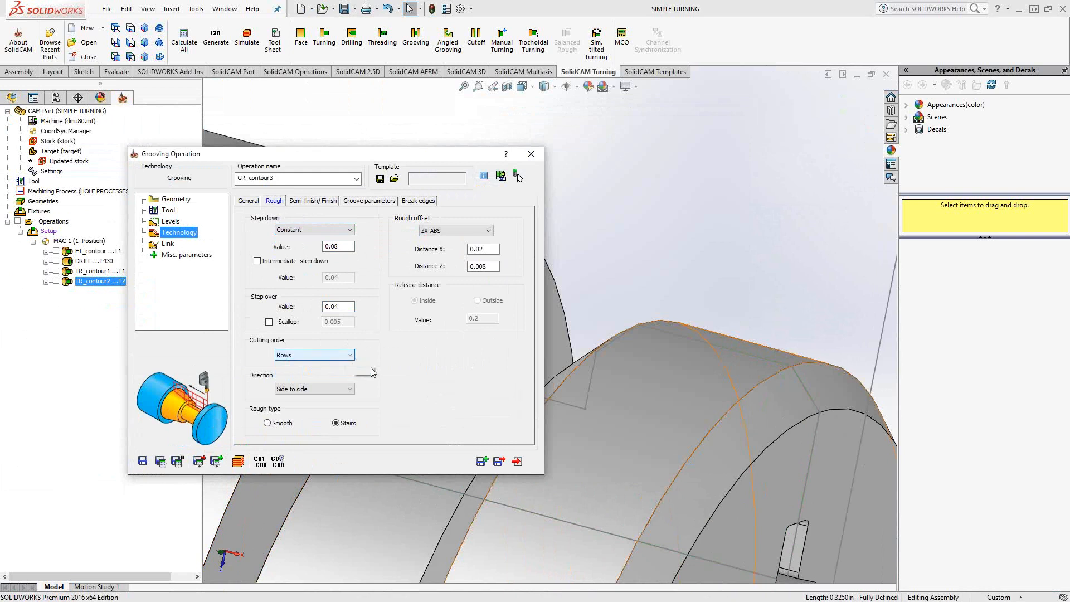
left_click(349, 390)
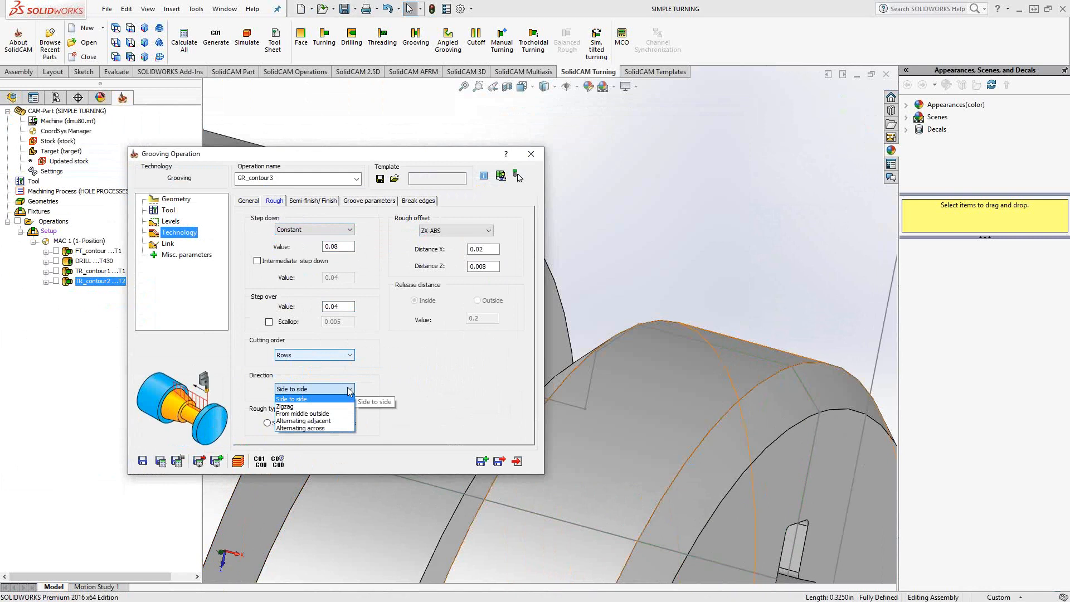
left_click(287, 407)
left_click(317, 389)
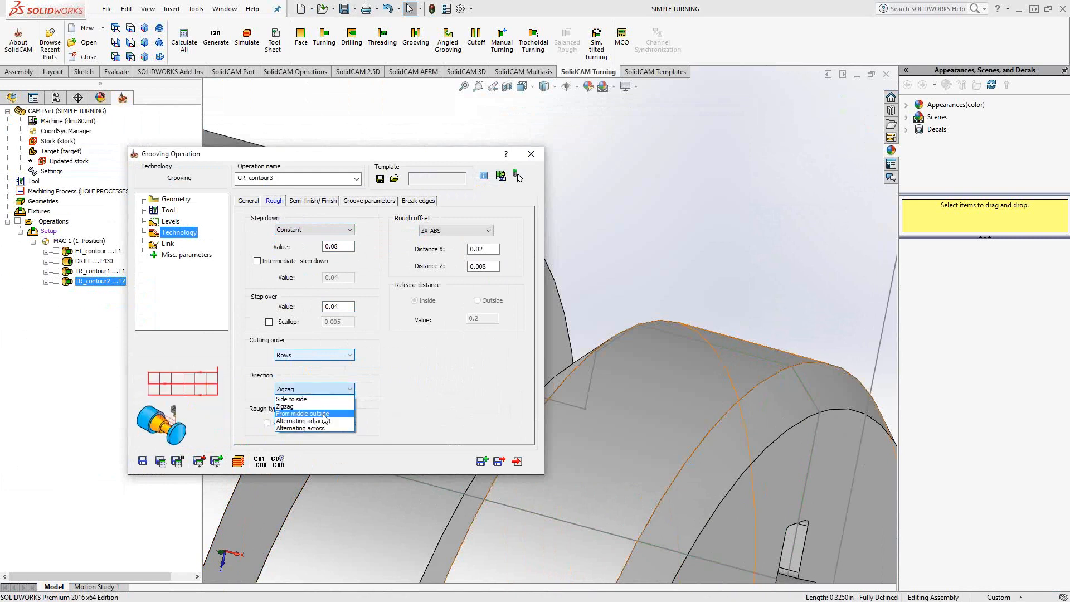
left_click(323, 414)
left_click(347, 390)
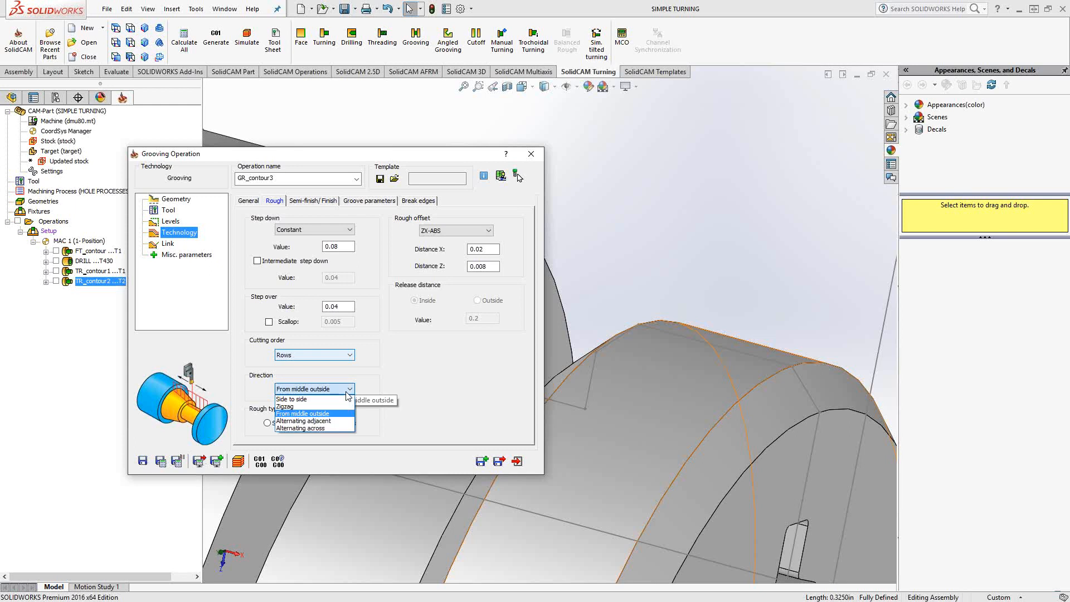
left_click(329, 421)
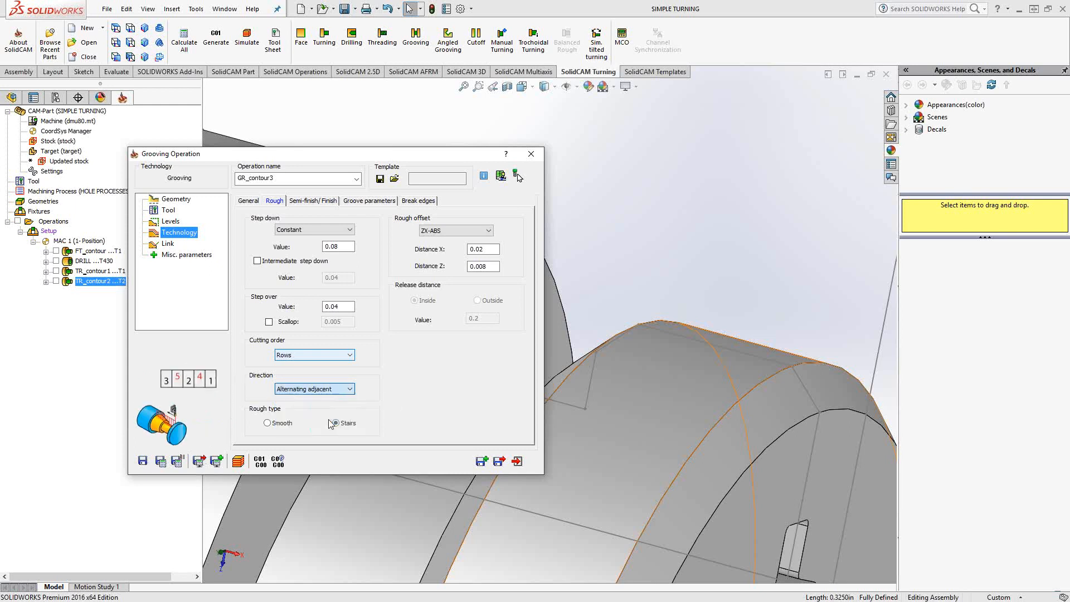
left_click(342, 389)
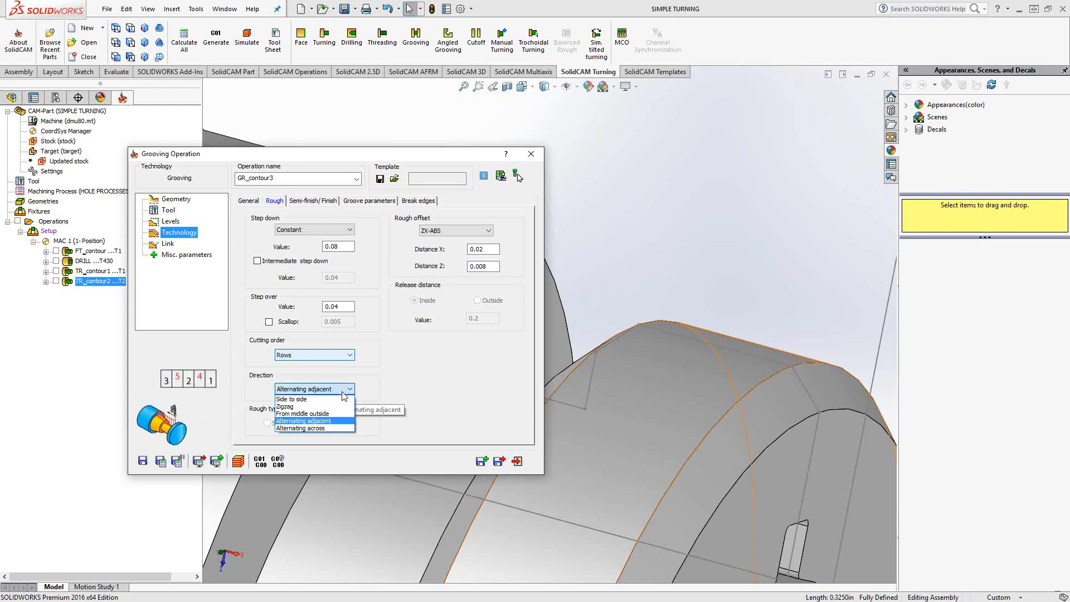
left_click(322, 427)
left_click(346, 389)
left_click(310, 400)
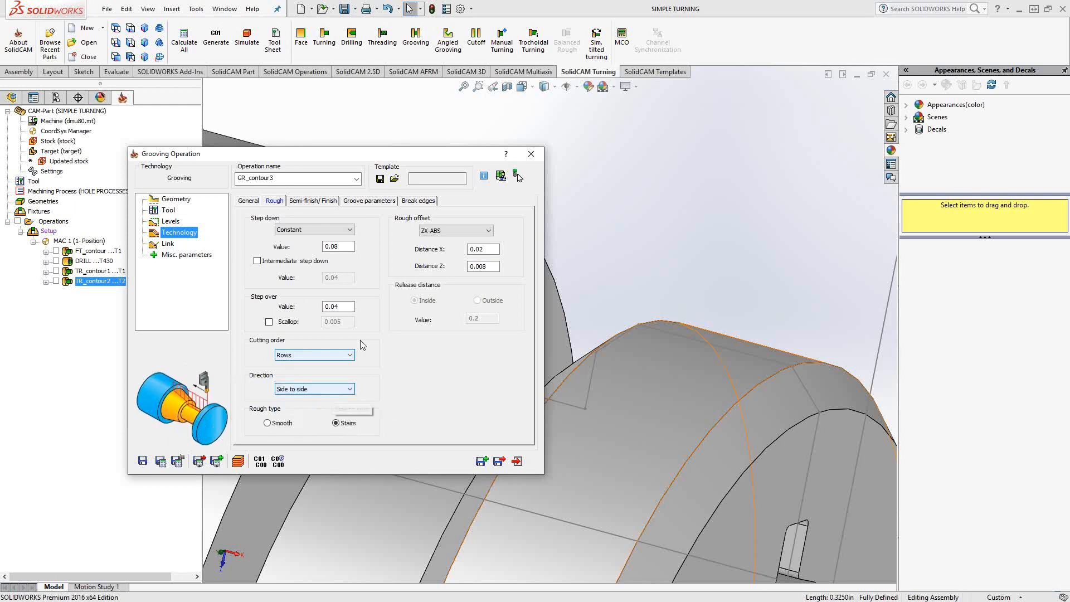
Step: Examine the rough offset distances, semi-finish and finish settings, radial spin and feed percentages, and break-edge options
left_click(488, 251)
key("Tab")
left_click(313, 201)
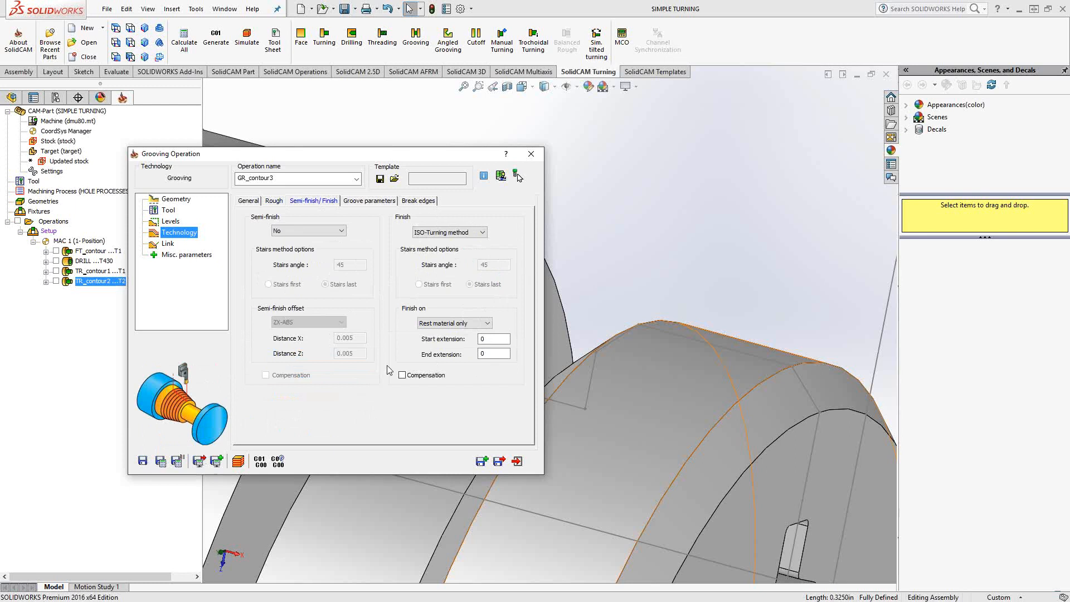
left_click(358, 202)
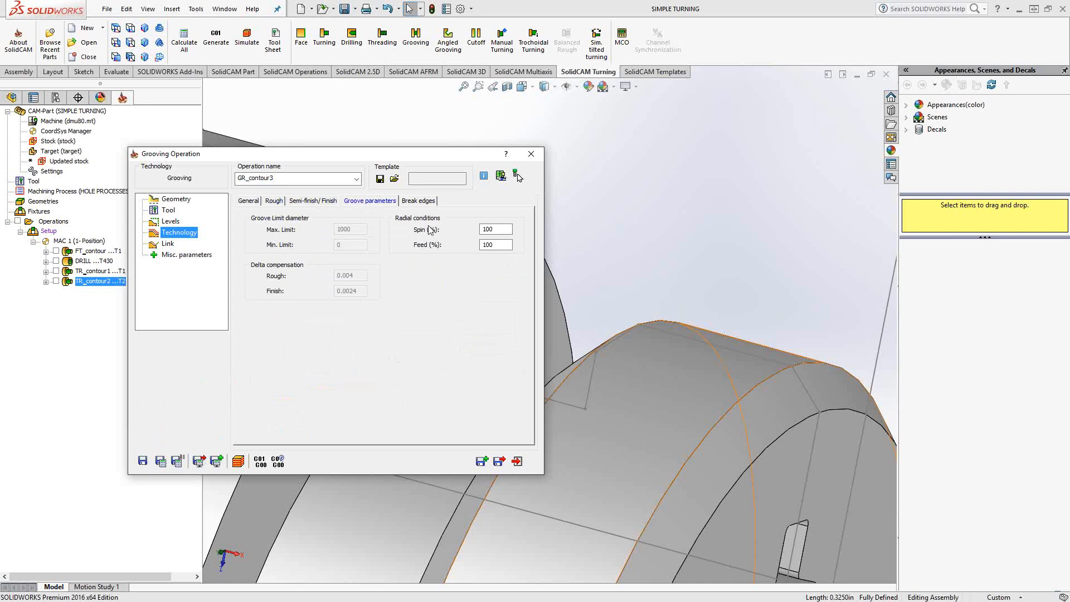
double_click(503, 230)
left_click(504, 245)
double_click(491, 245)
left_click(415, 202)
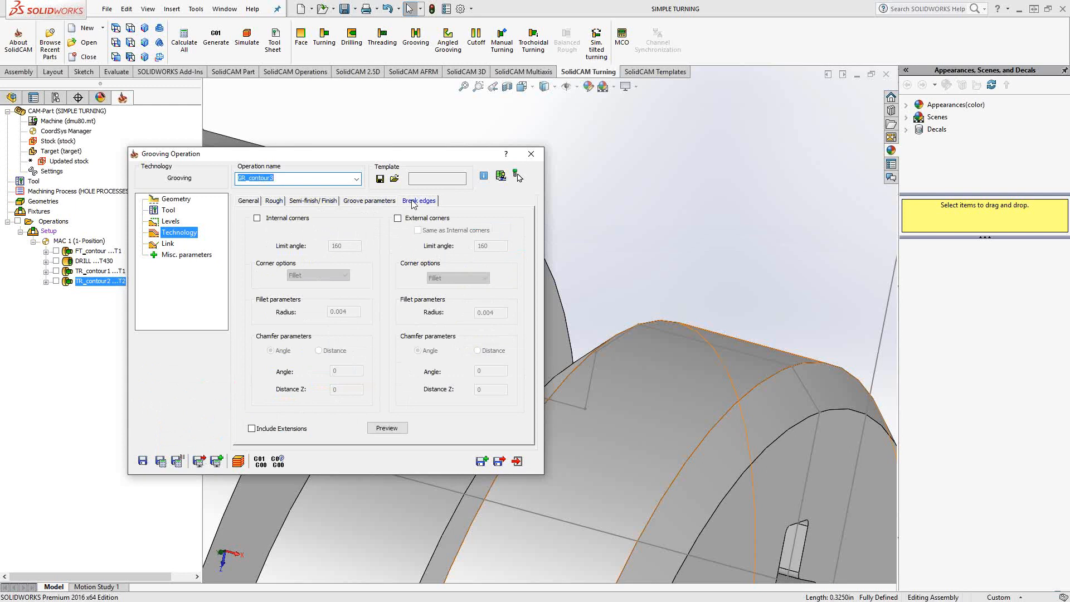
Step: Save and calculate the GR_contour3 grooving operation, and close it to inspect the toolpath in the groove
left_click(161, 462)
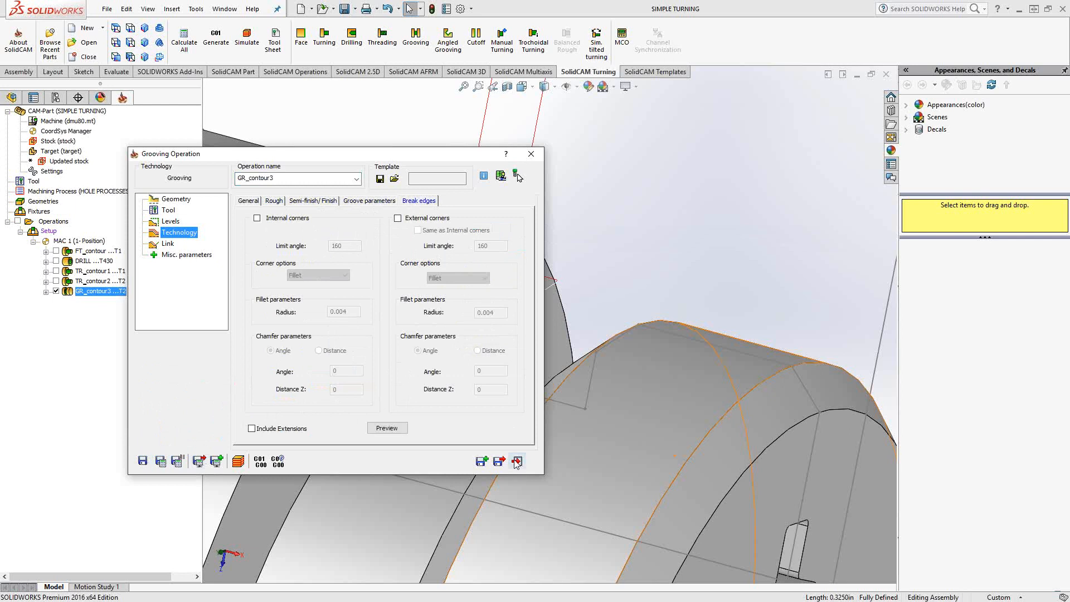
left_click(517, 461)
scroll(498, 384, "up", 1)
mouse_move(499, 351)
middle_mouse_down()
mouse_move(525, 339)
mouse_move(528, 320)
mouse_move(500, 346)
mouse_move(506, 371)
middle_mouse_up()
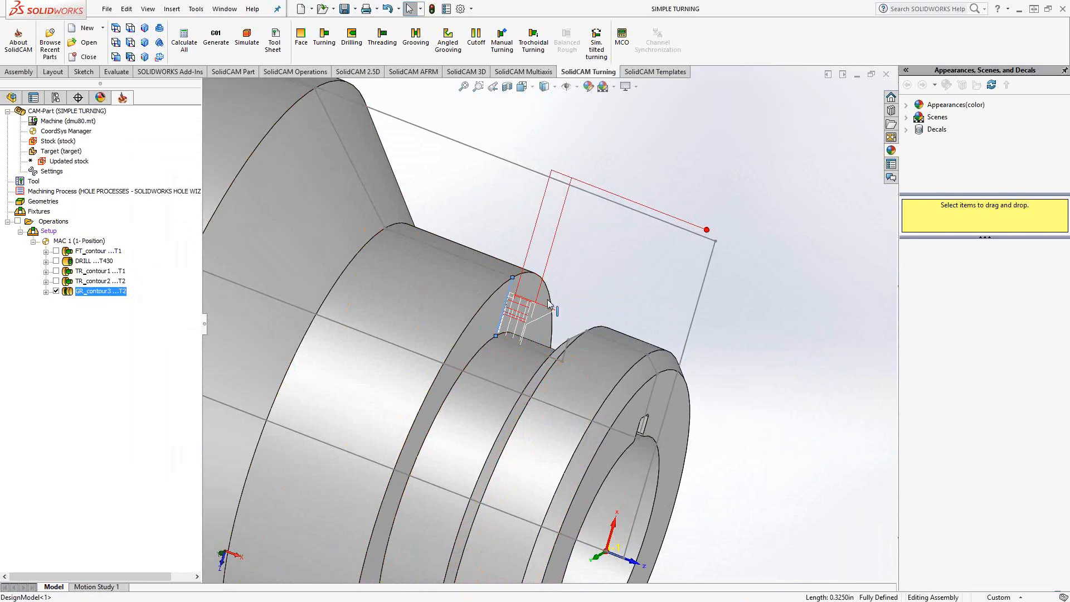
Step: Run the 2D Turning simulation of GR_contour3 showing both toolpath and material, and exit it
right_click(85, 294)
left_click(211, 258)
left_click(176, 219)
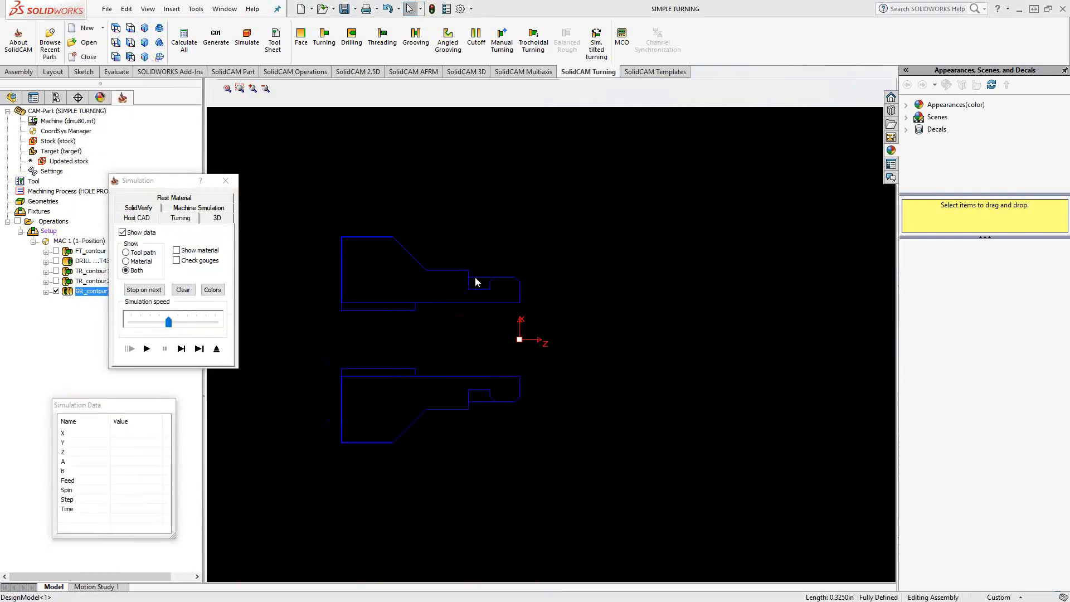
left_click(147, 349)
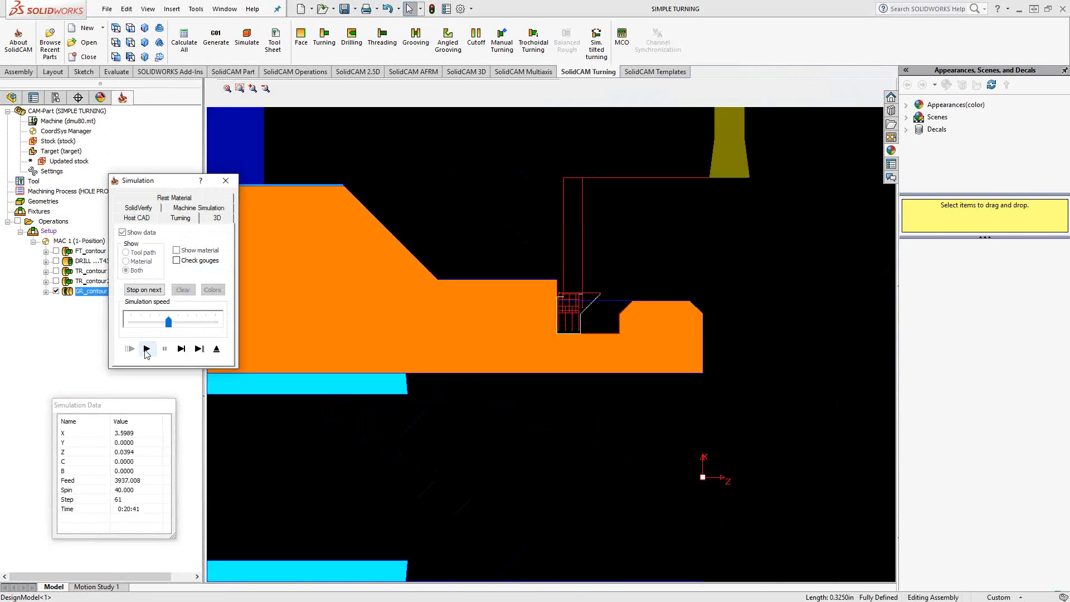
left_click(217, 349)
scroll(508, 319, "up", 5)
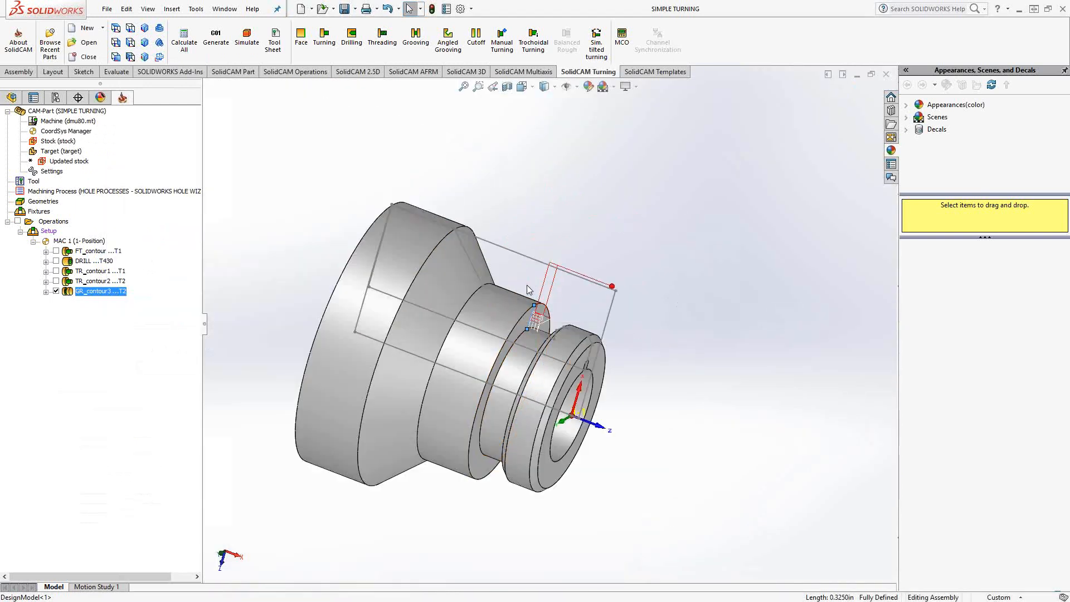